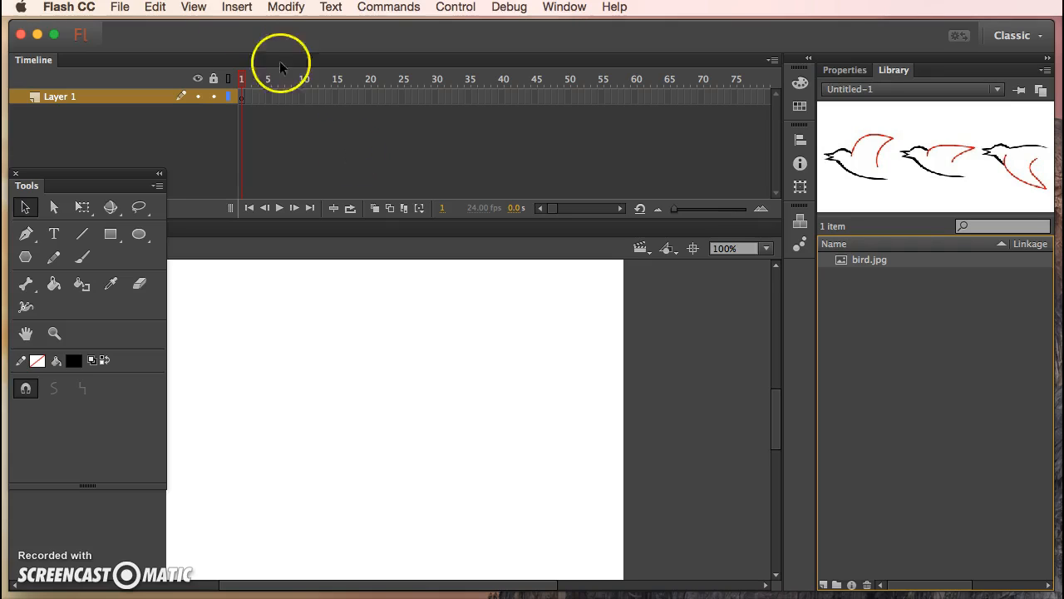
left_click(237, 6)
left_click(249, 29)
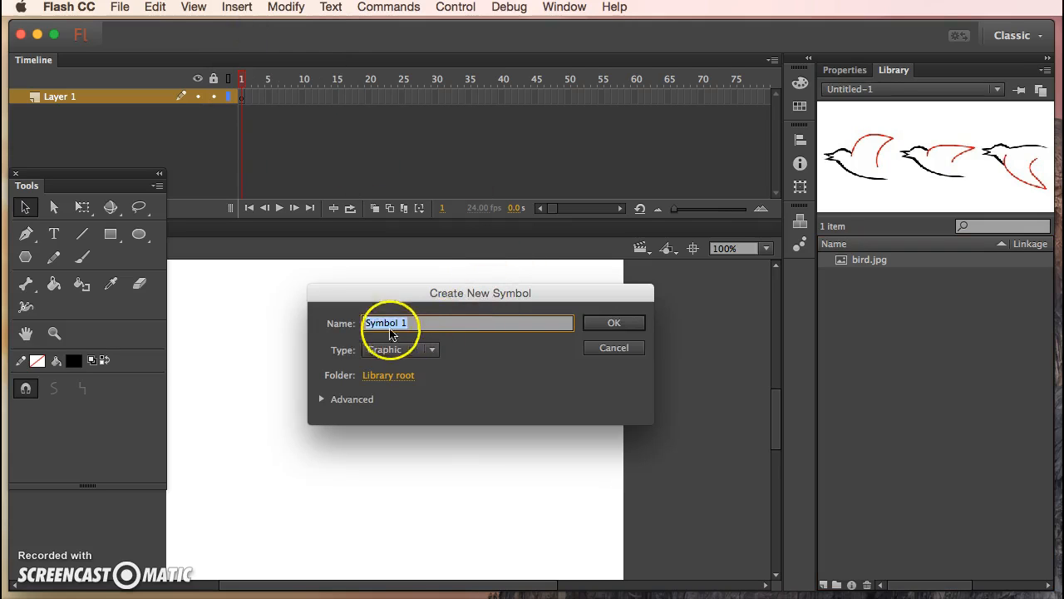
left_click(613, 348)
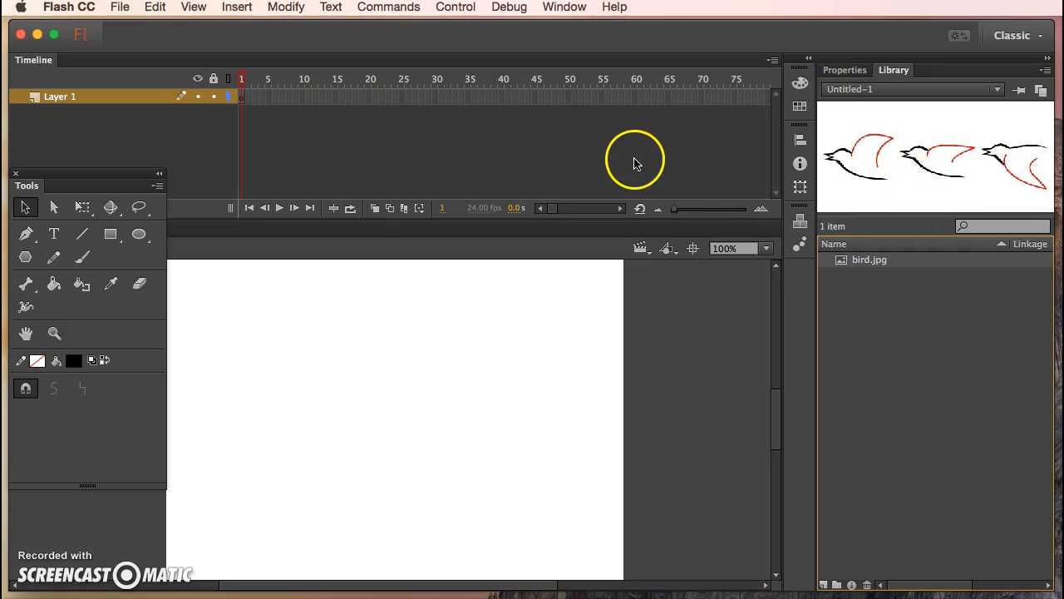
Step: Delete the existing bird.jpg bitmap from the document's library
left_click(860, 262)
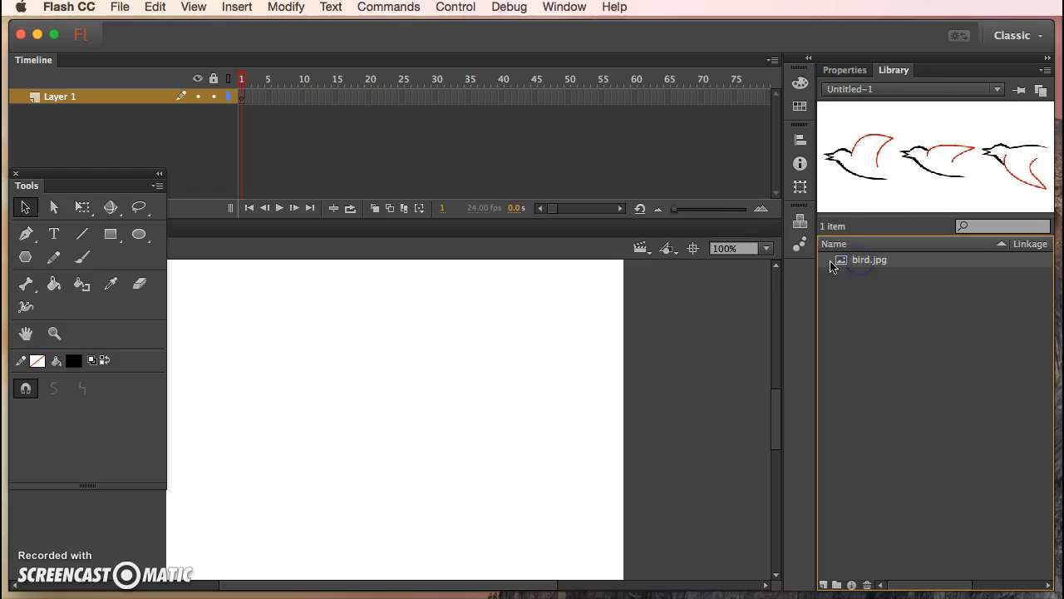
key("Delete")
left_click(250, 50)
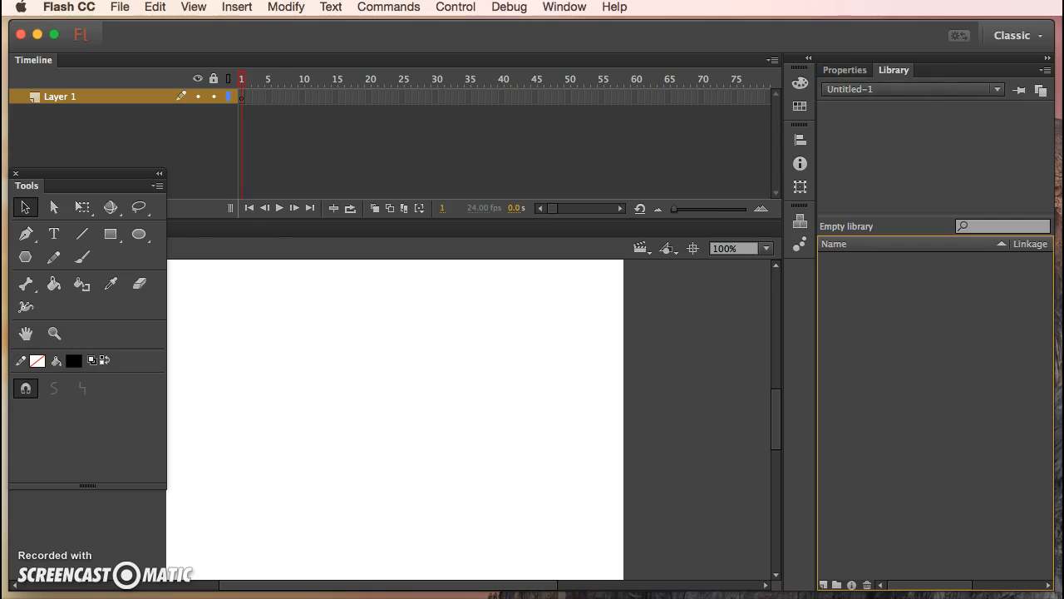
Step: Import bird.jpg from the Desktop into the library and select it to show its preview
left_click(120, 6)
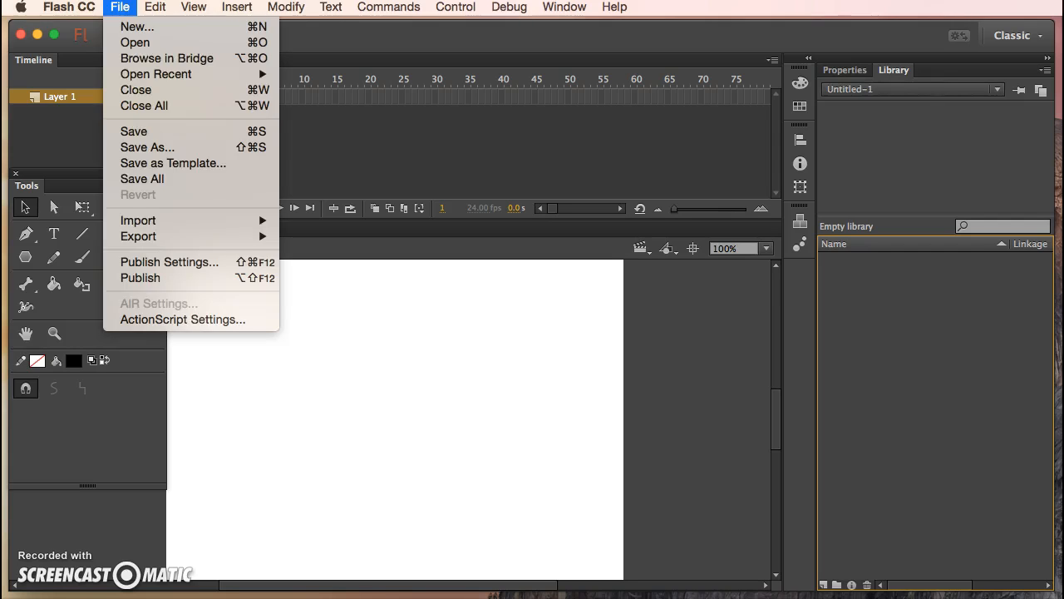
left_click(167, 221)
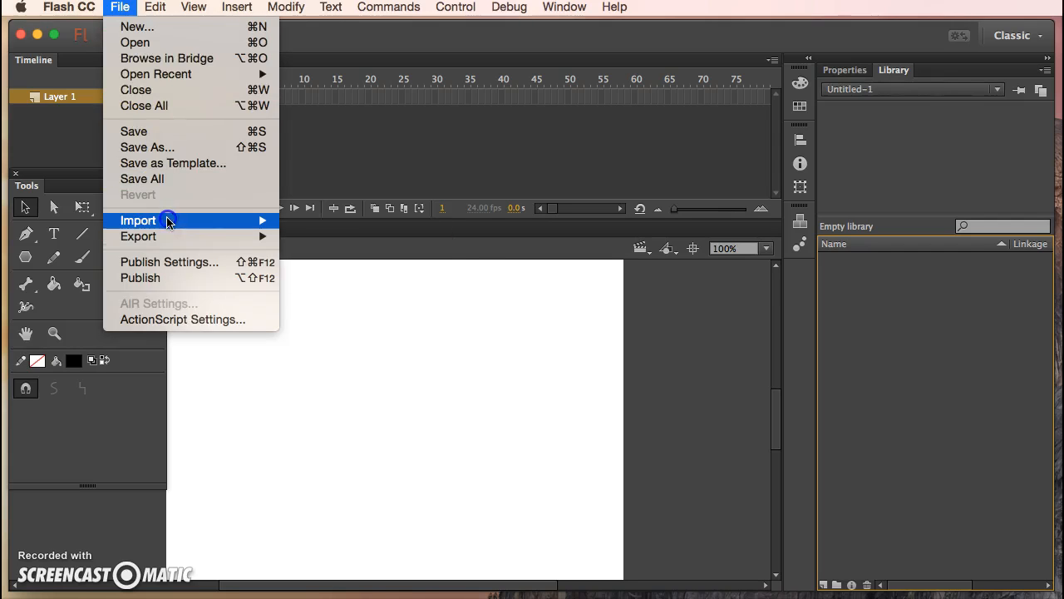
left_click(362, 236)
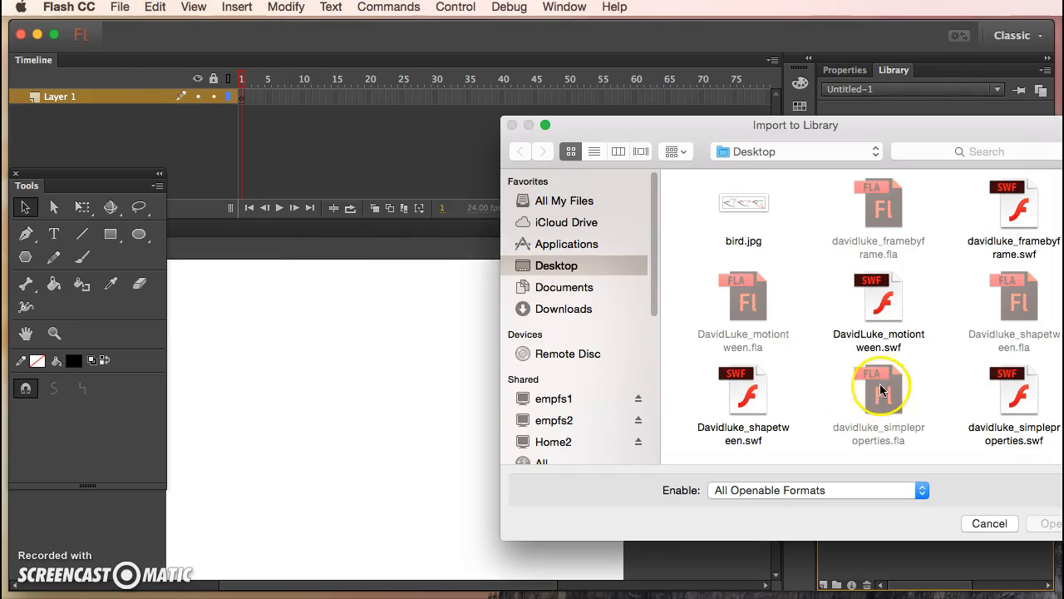
left_click(743, 234)
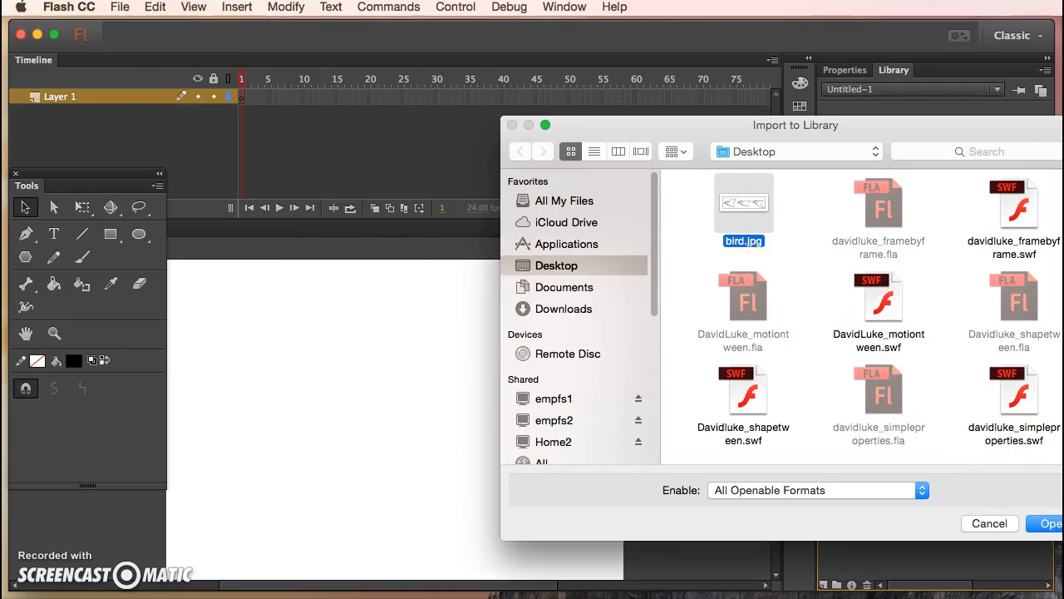
left_click(1051, 522)
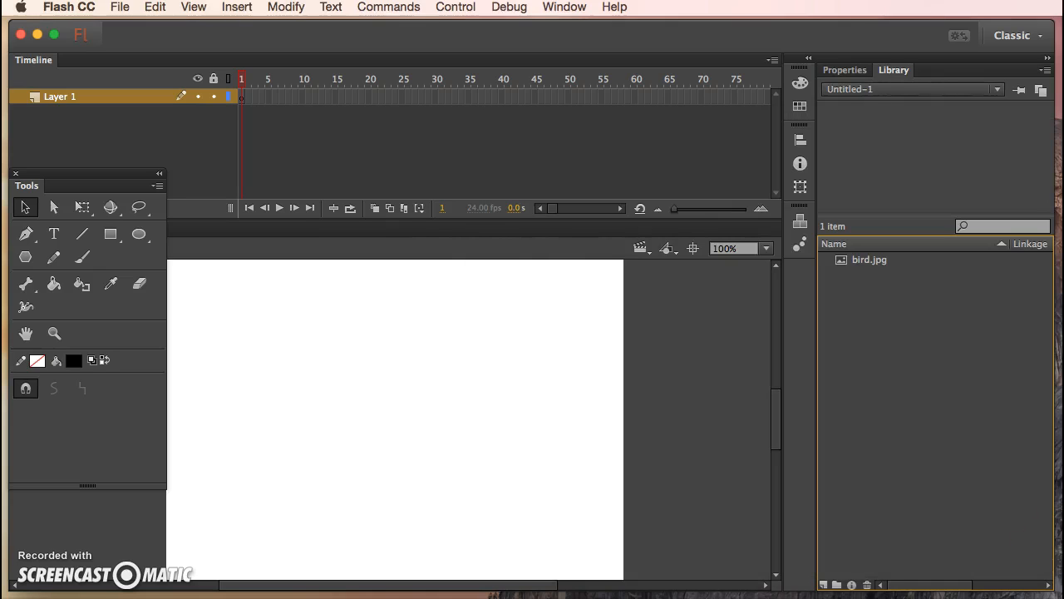
left_click(870, 267)
left_click(860, 266)
left_click(859, 268)
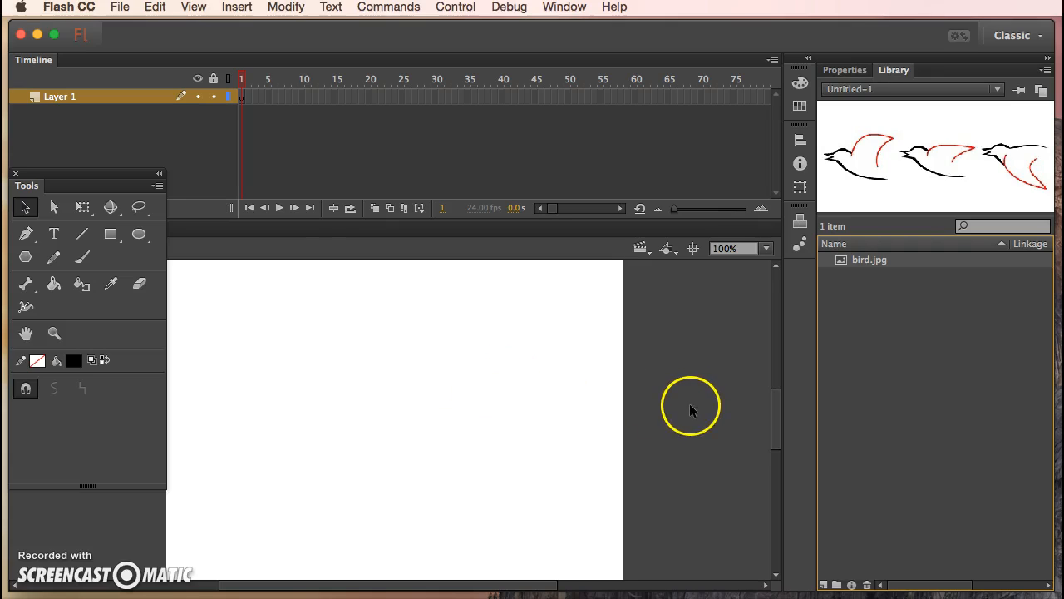
Step: Create a new symbol of type Graphic named "Bird Graphic" in the library root
left_click(237, 7)
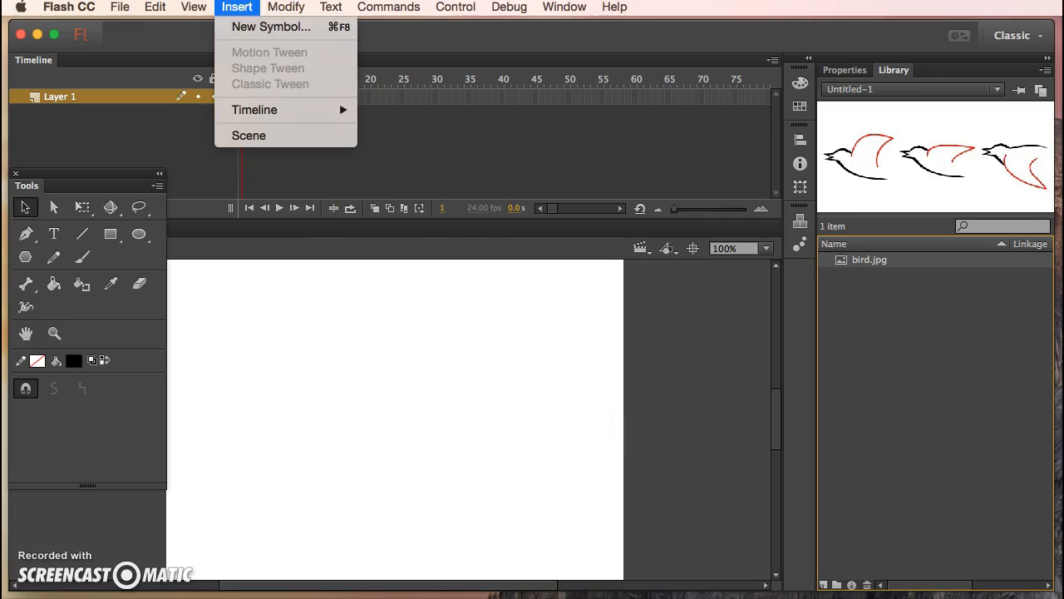
left_click(250, 28)
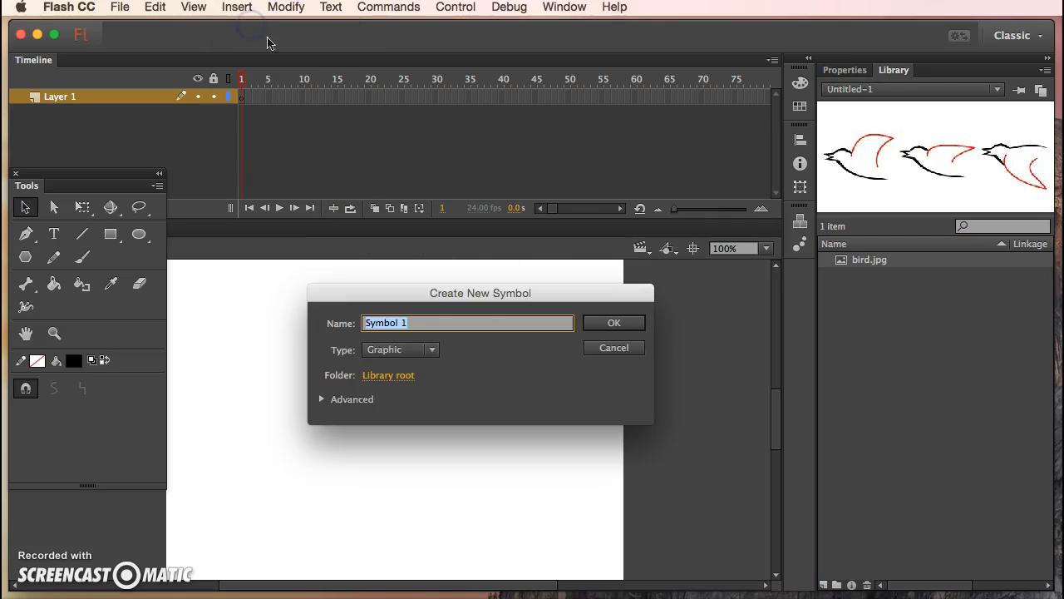
type("Bird Graphic")
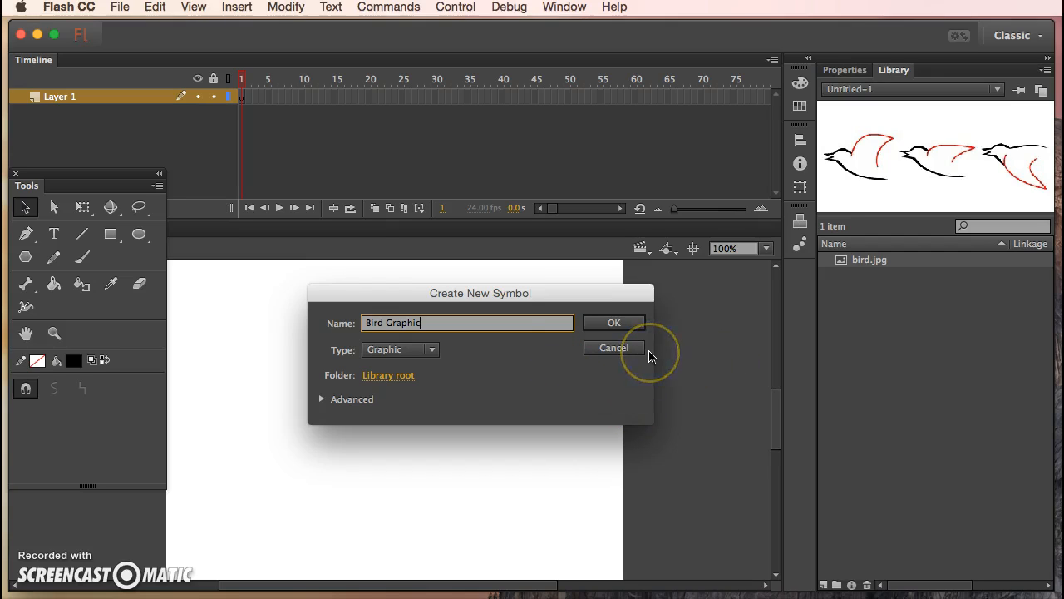
left_click(604, 327)
left_click(617, 320)
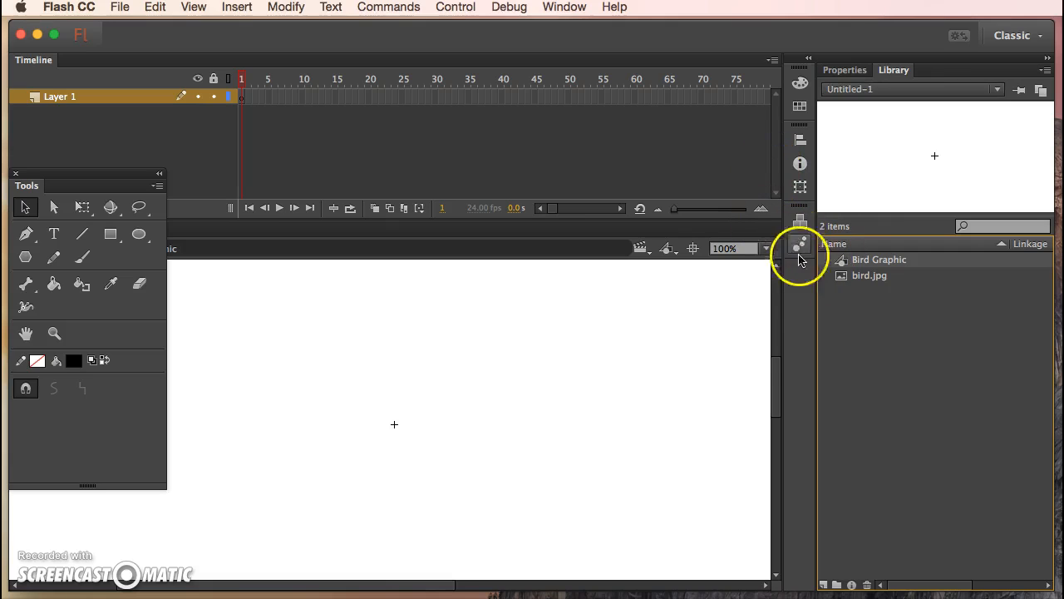
left_click(840, 261)
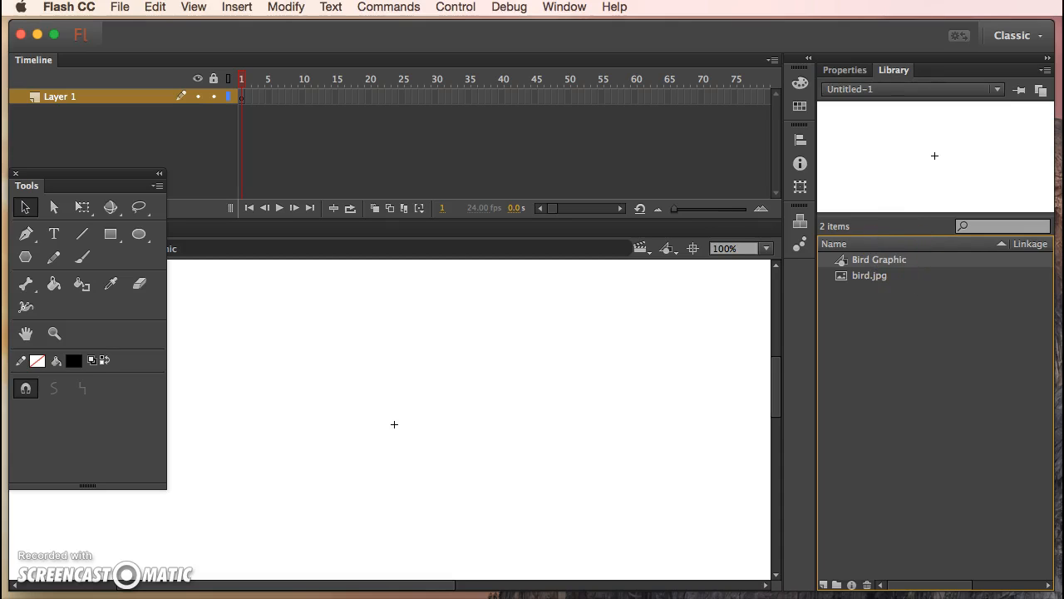
Step: Place bird.jpg inside the Bird Graphic symbol, roughly centred on the registration point
left_click(856, 277)
left_click_drag(841, 281, 387, 425)
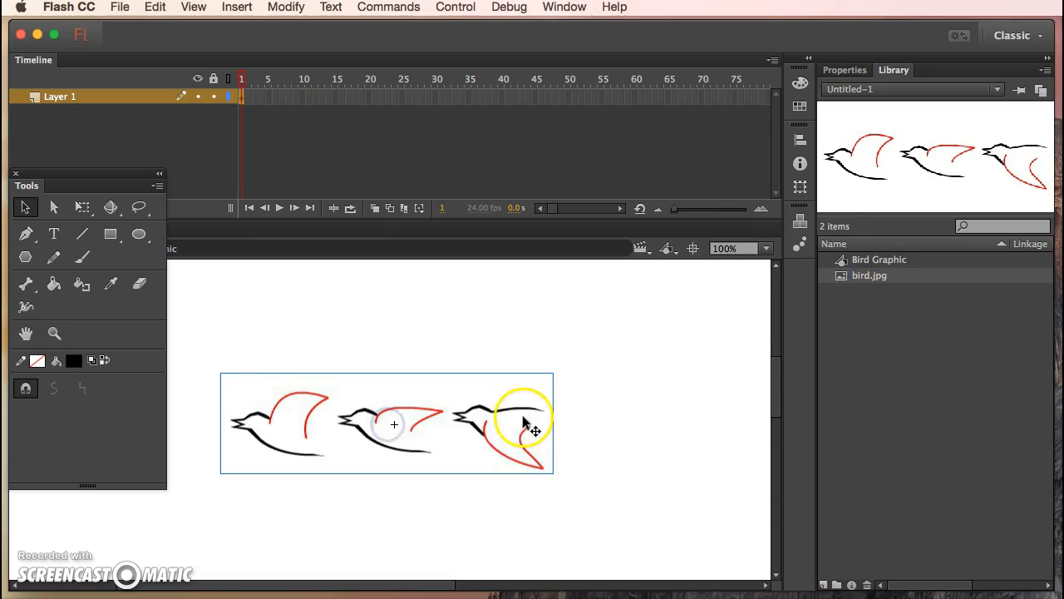
mouse_move(480, 408)
left_mouse_down()
mouse_move(552, 408)
mouse_move(492, 413)
left_mouse_up()
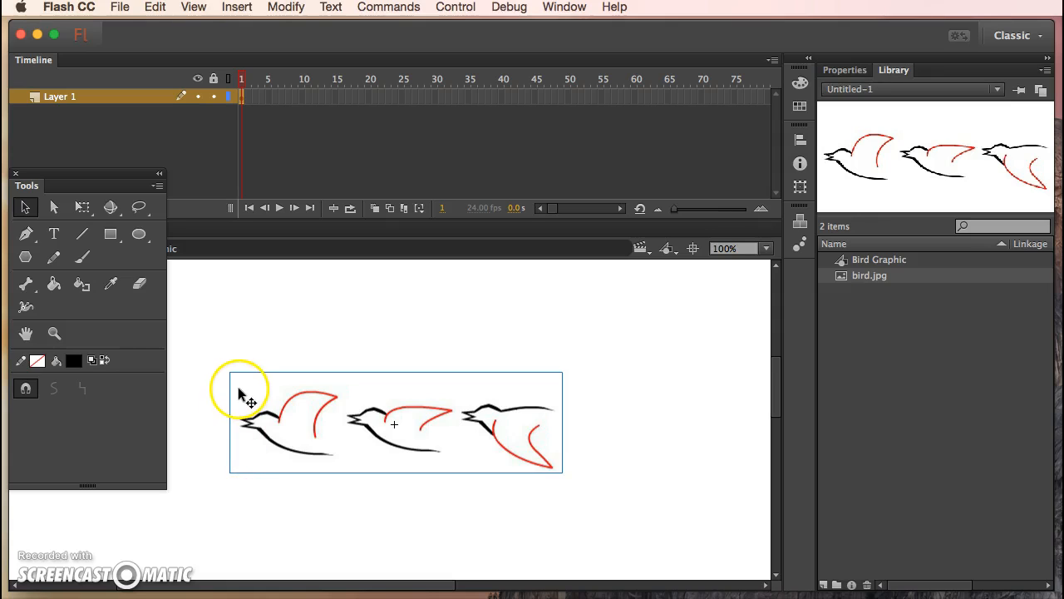
Step: Trace the placed bitmap with colour threshold 100, minimum area 8 pixels, and Normal corner threshold and curve fit
left_click(527, 418)
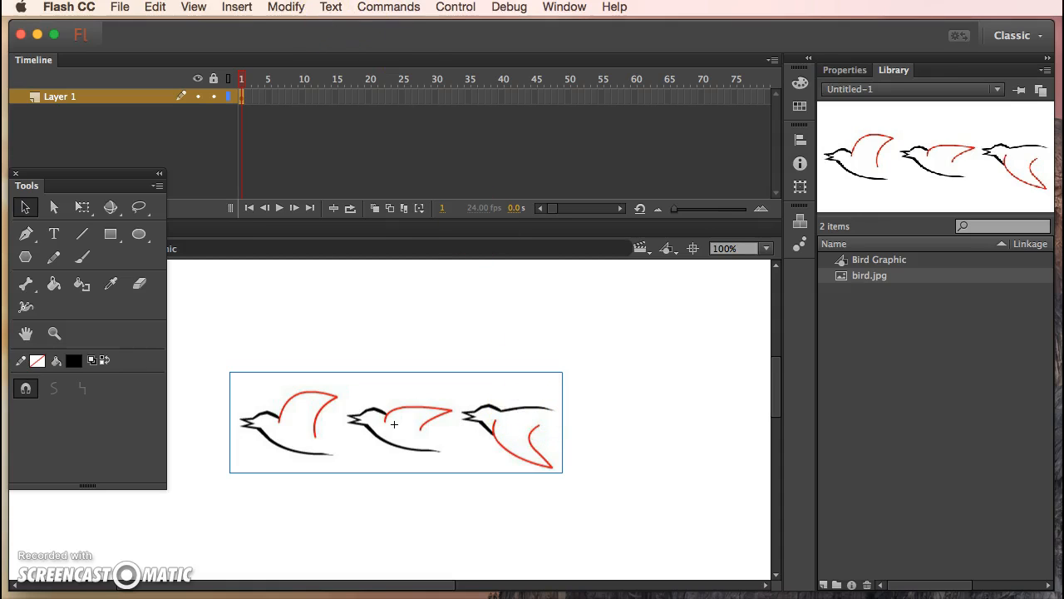
left_click(285, 7)
left_click(287, 109)
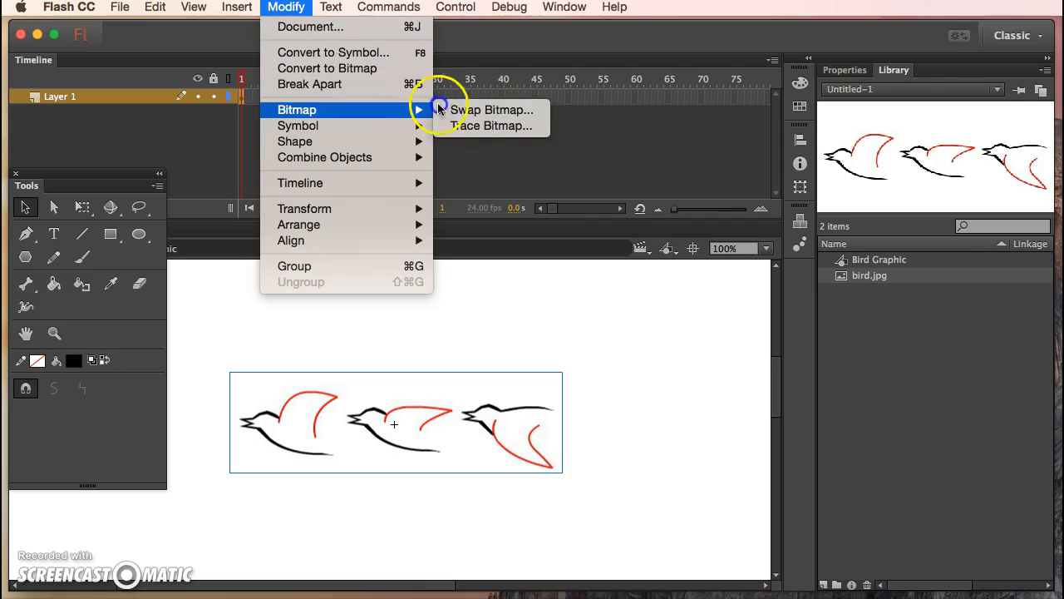
left_click(480, 127)
mouse_move(584, 562)
left_mouse_down()
mouse_move(704, 289)
mouse_move(563, 112)
mouse_move(561, 146)
left_mouse_up()
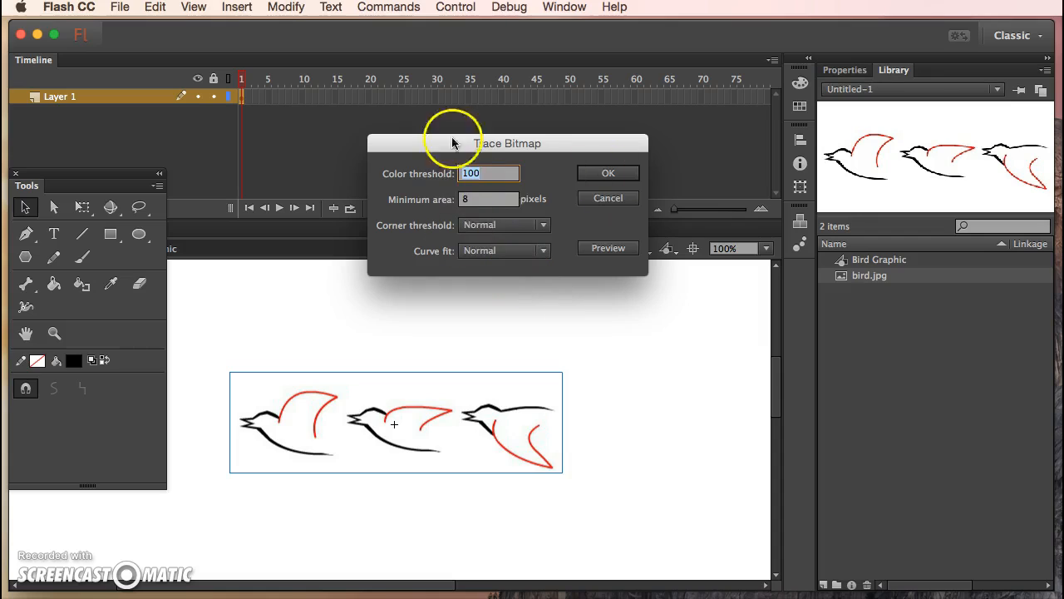
left_click(496, 208)
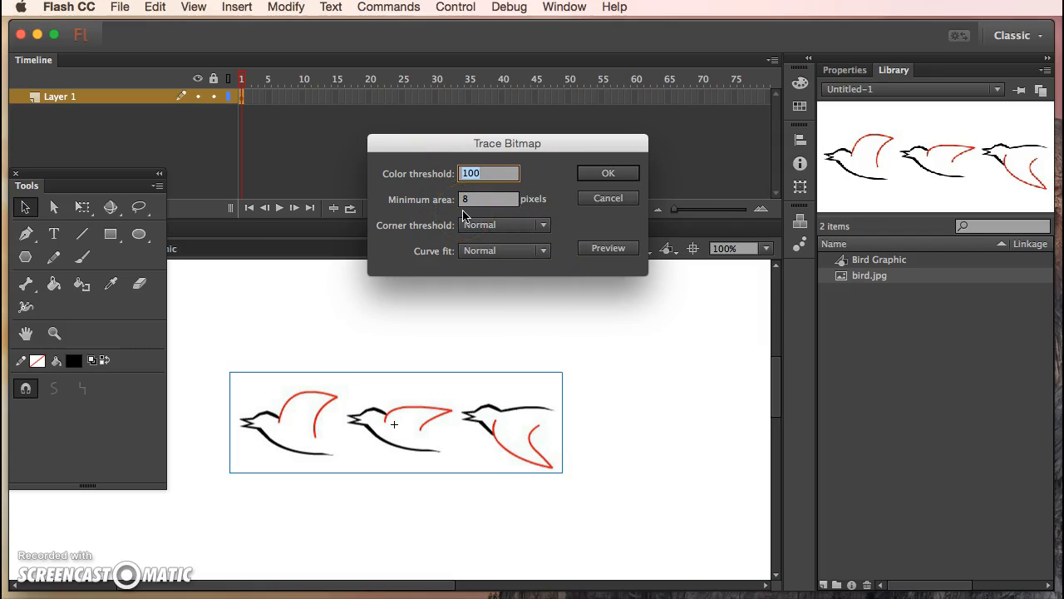
left_click(605, 176)
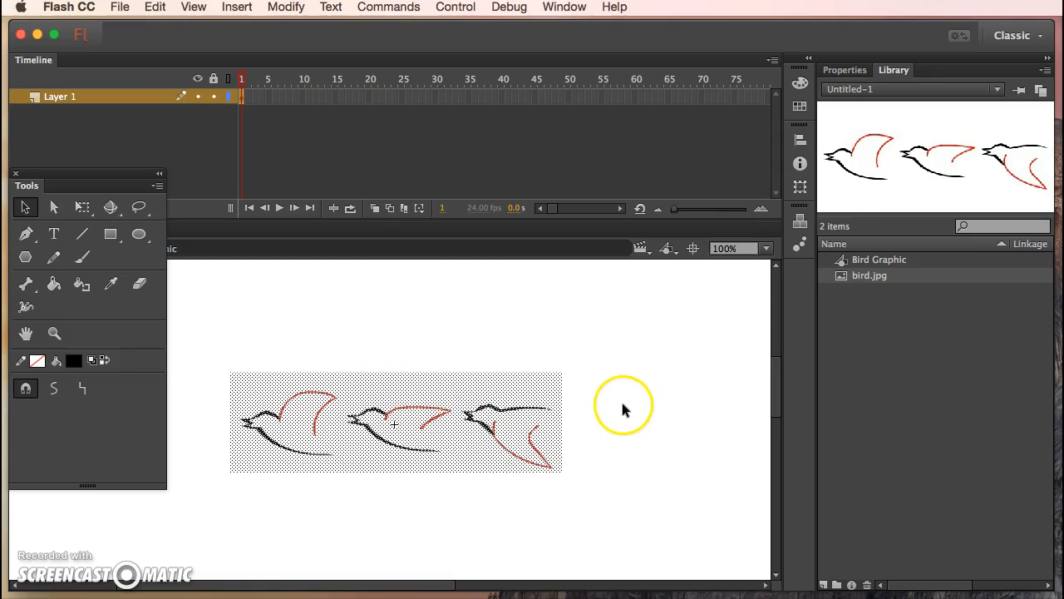
Step: Examine the selected traced fills around the middle bird's wing and body up close
key("super+equal")
key("super+equal")
key("super+equal")
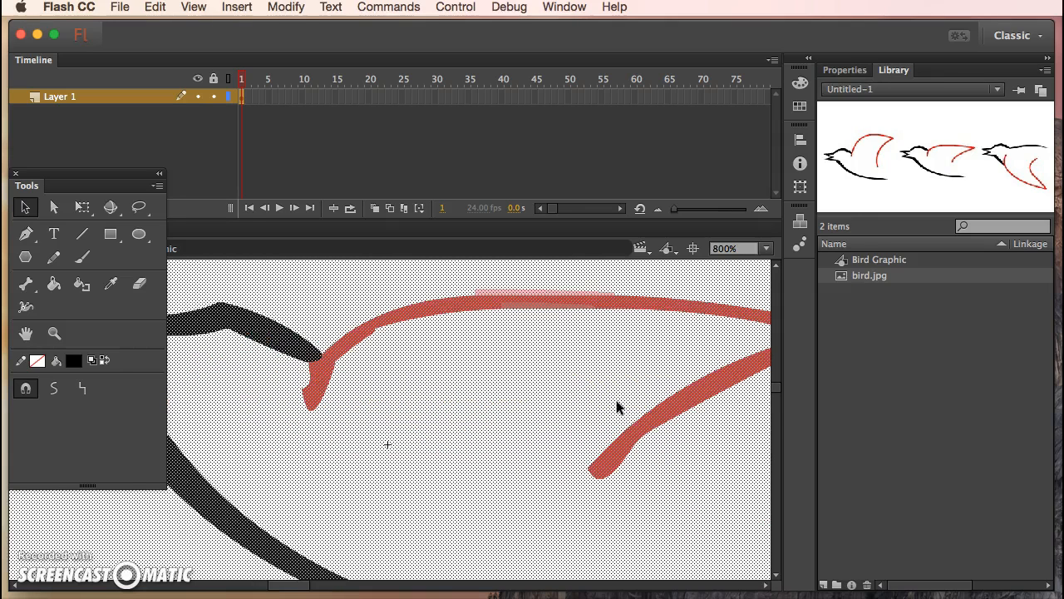
left_click(521, 371)
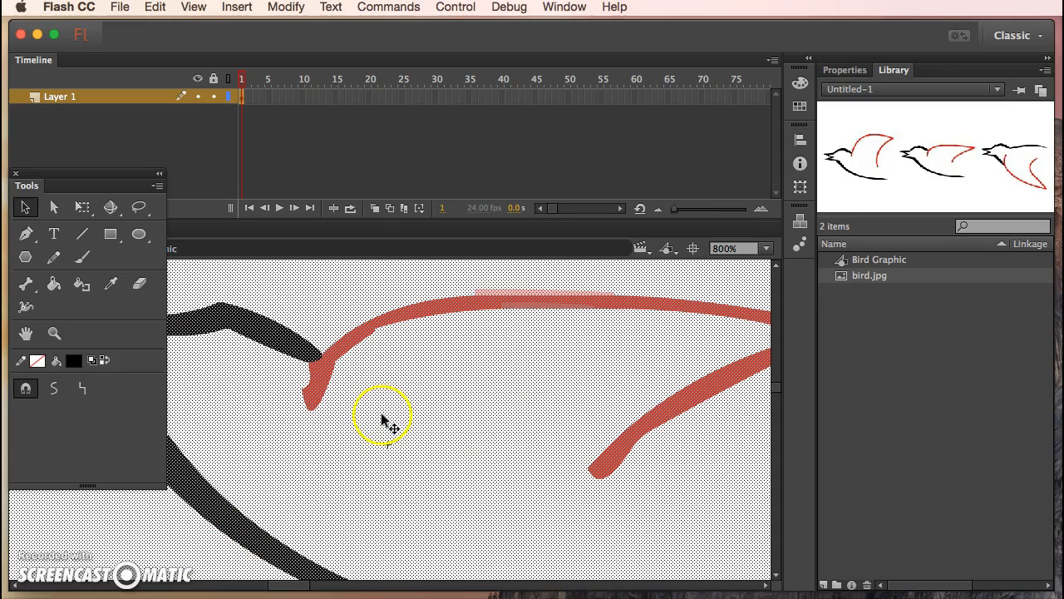
left_click_drag(288, 414, 454, 419)
mouse_move(372, 323)
left_mouse_down()
mouse_move(515, 324)
mouse_move(502, 301)
mouse_move(636, 312)
mouse_move(553, 299)
mouse_move(390, 316)
mouse_move(361, 363)
mouse_move(297, 413)
mouse_move(374, 418)
left_mouse_up()
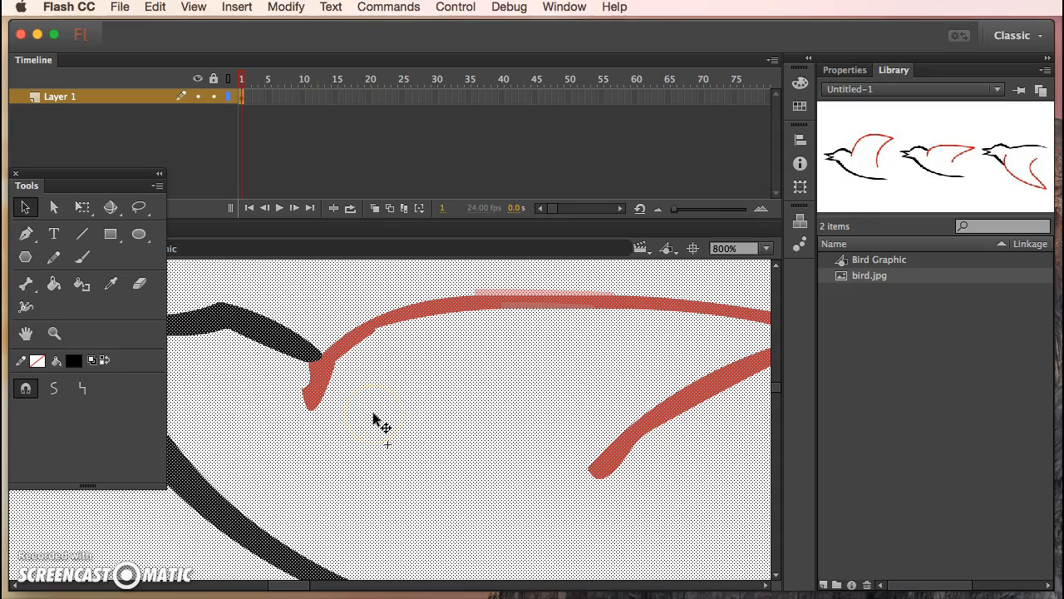
key("super+minus")
key("super+minus")
key("super+minus")
Step: Delete the off-white background fill that the trace produced behind the three birds
left_click(442, 344)
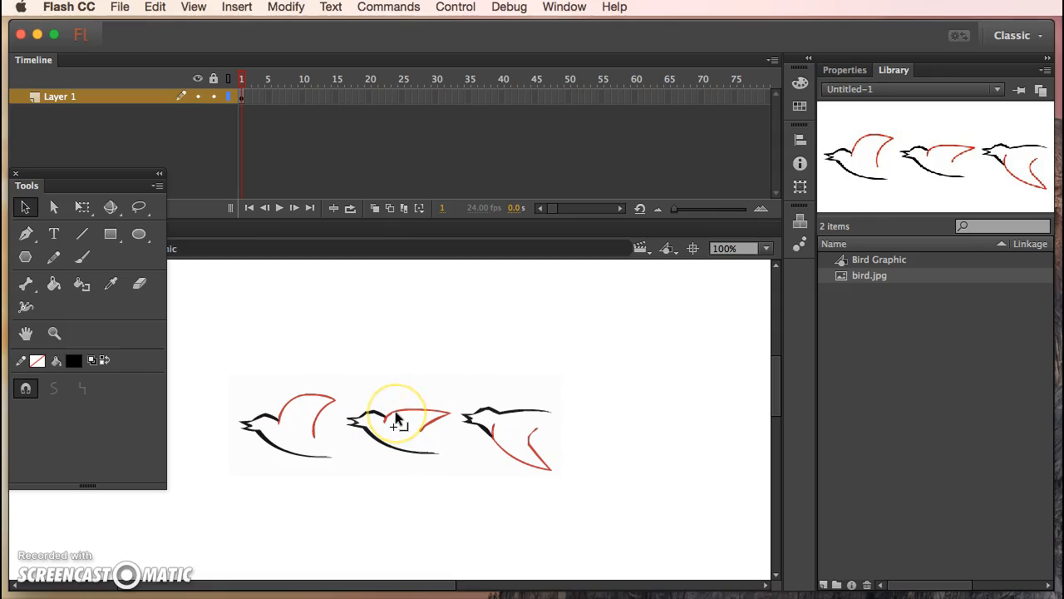
left_click(415, 368)
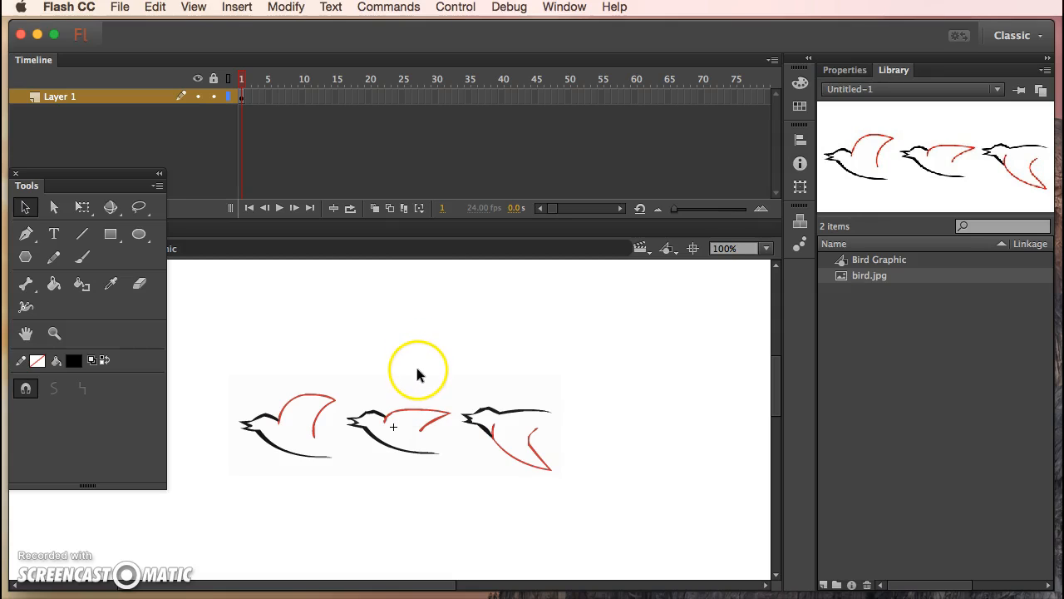
left_click(408, 346)
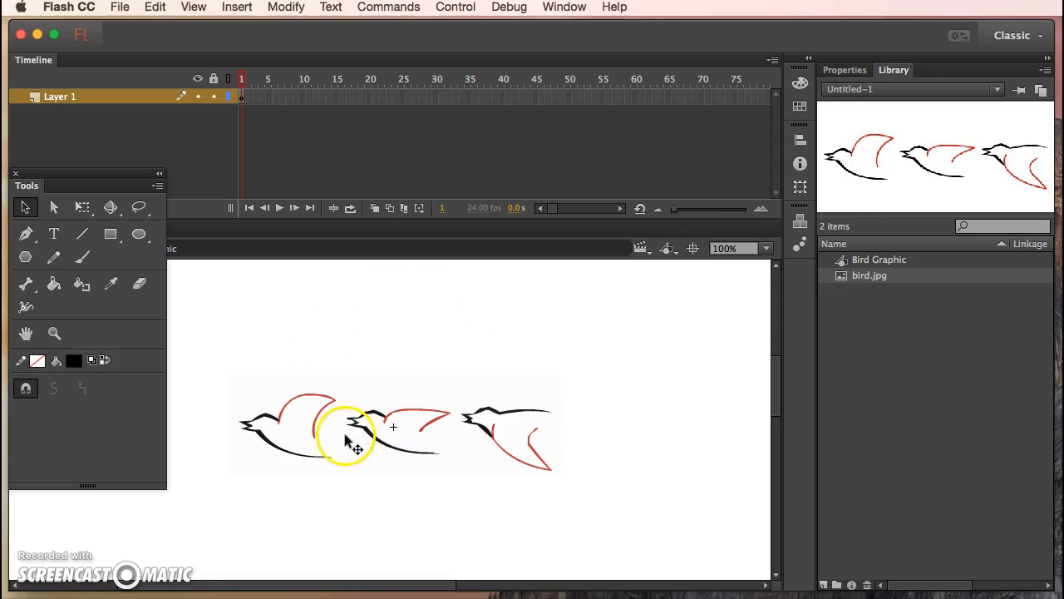
left_click(345, 435)
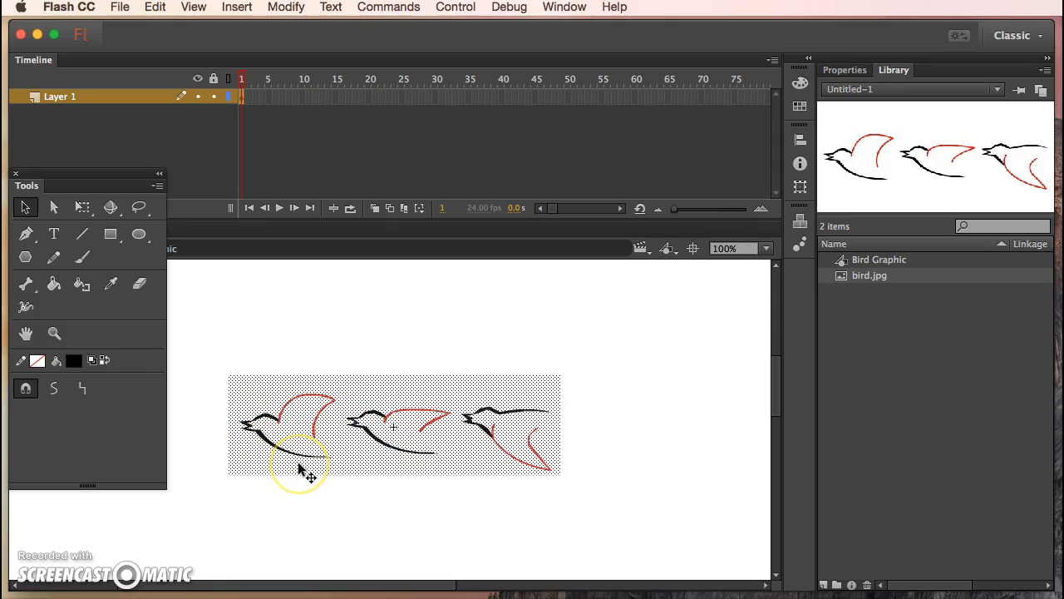
left_click(372, 333)
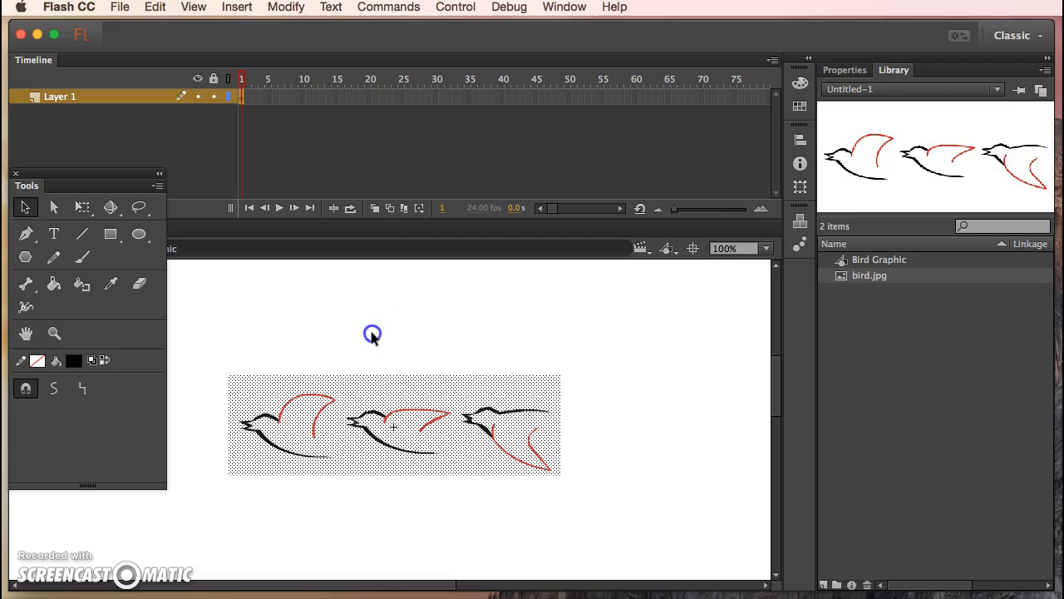
left_click(368, 392)
key("Escape")
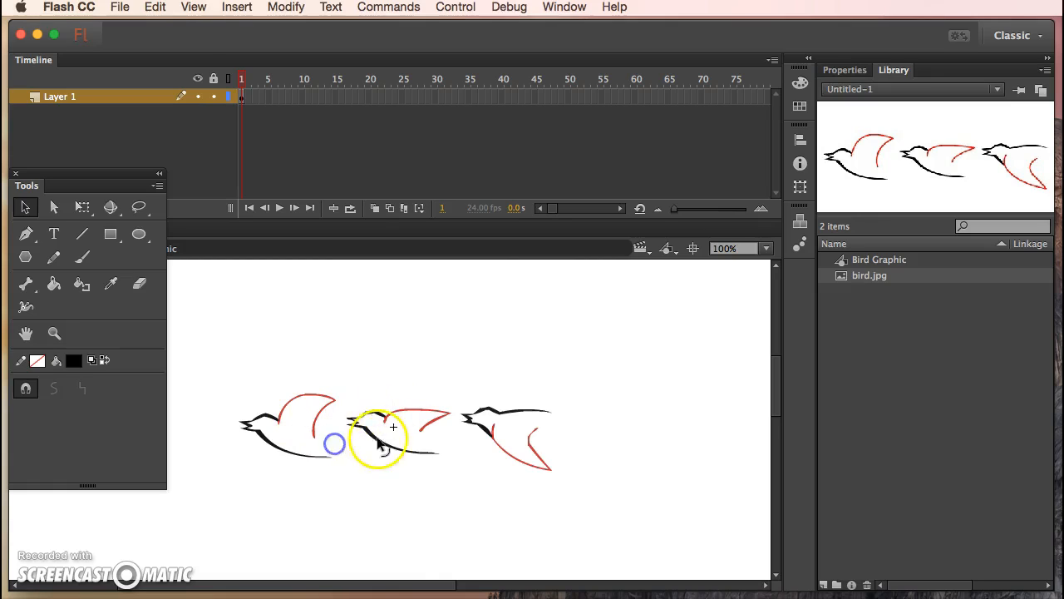
left_click(480, 480)
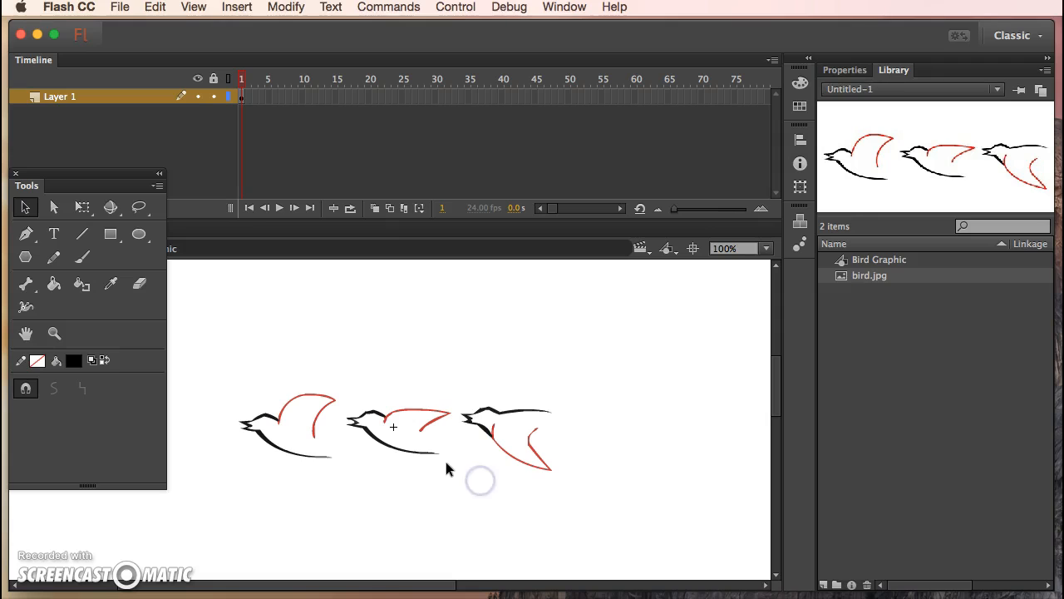
Step: Inspect the edges of the middle bird's red wing and black body shapes with the background removed
key("super+=")
key("super+=")
key("super+=")
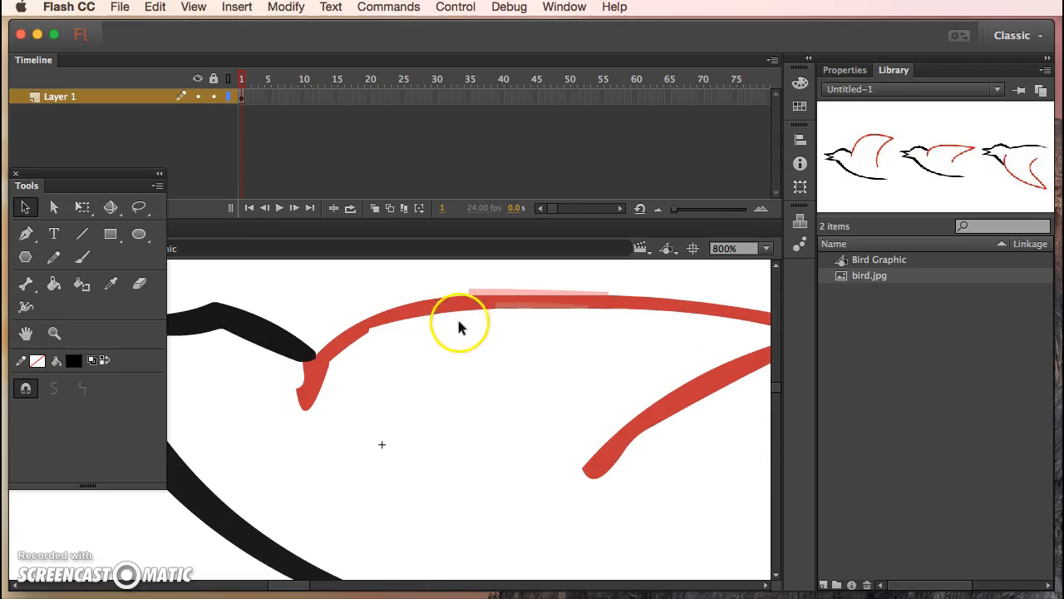
left_click(416, 312)
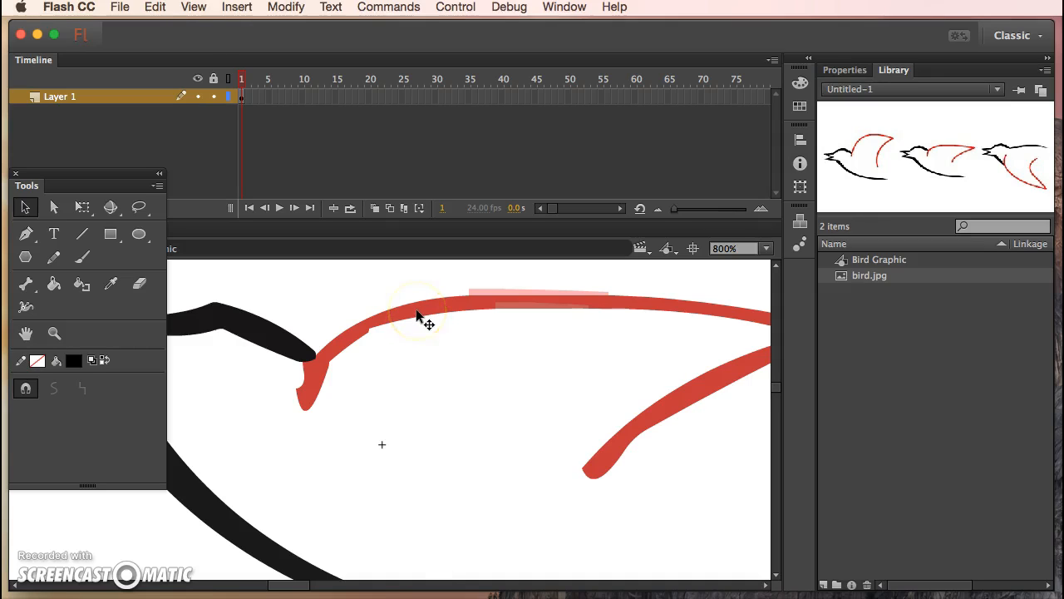
left_click(432, 354)
left_click(291, 345)
left_click(402, 387)
left_click(256, 539)
left_click(425, 395)
left_click_drag(395, 324, 388, 311)
left_click(453, 374)
key("super+1")
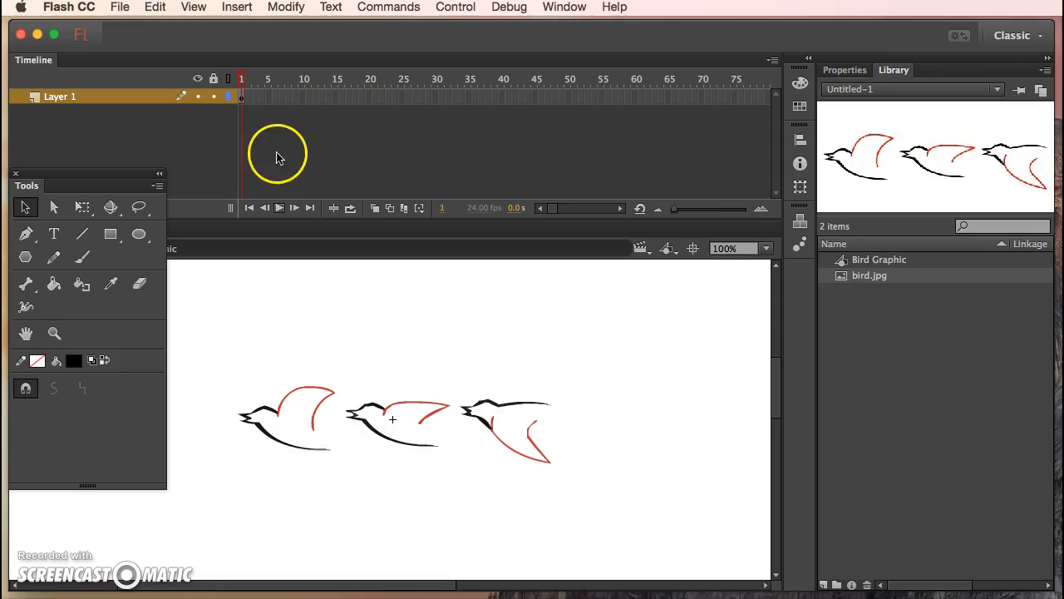
Step: Create a new Movie Clip symbol named Bird Movie Clip
left_click(237, 6)
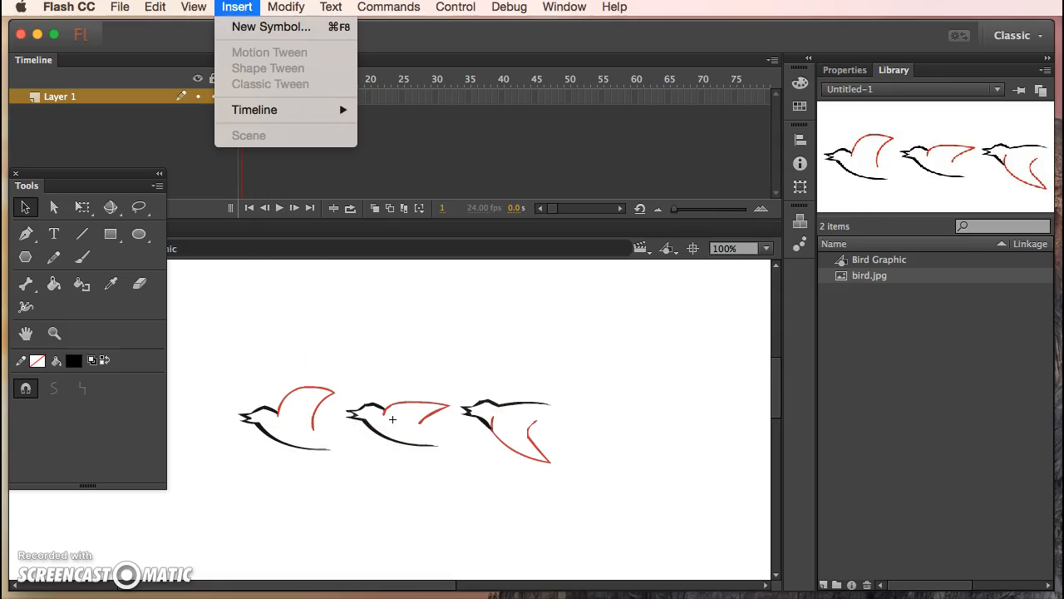
left_click(271, 27)
triple_click(408, 324)
type("Bird Movie Cl")
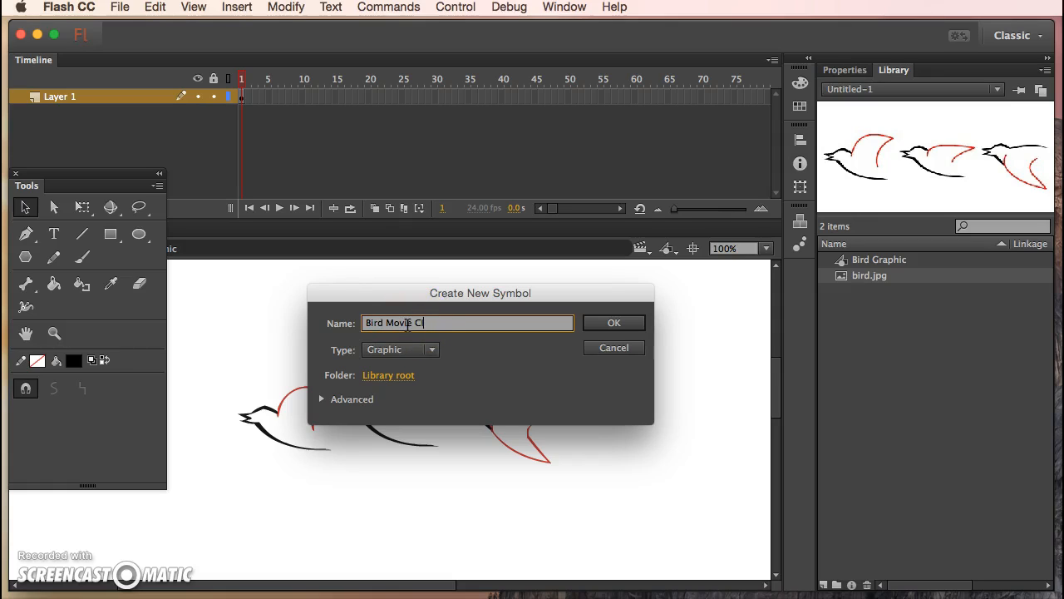
left_click(418, 350)
left_click(414, 363)
left_click(614, 326)
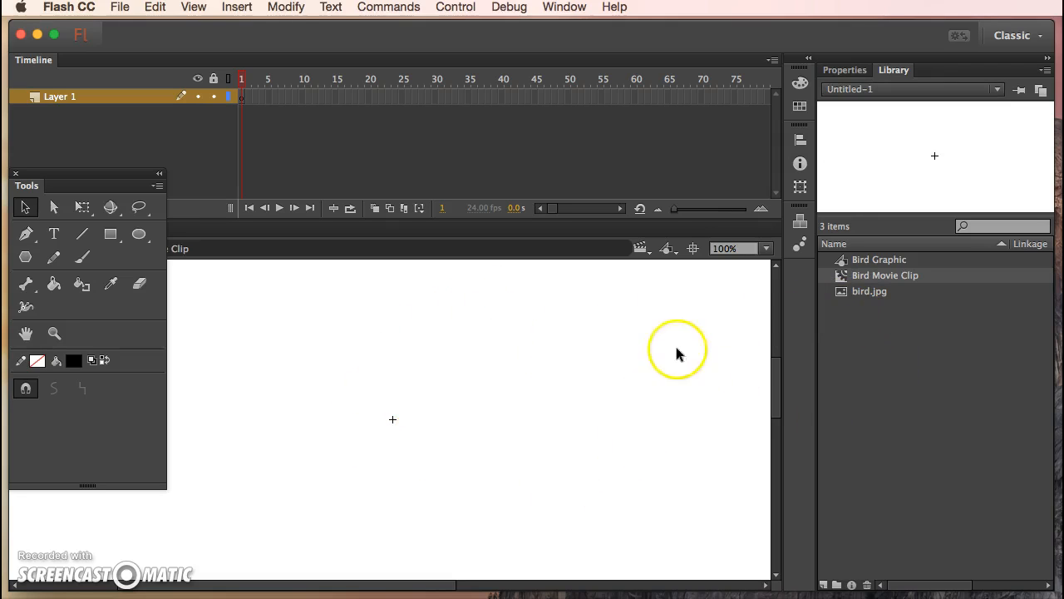
Step: Examine the bitmap properties of bird.jpg and the contents of the Bird Graphic and Bird Movie Clip symbols
left_click(841, 293)
double_click(842, 293)
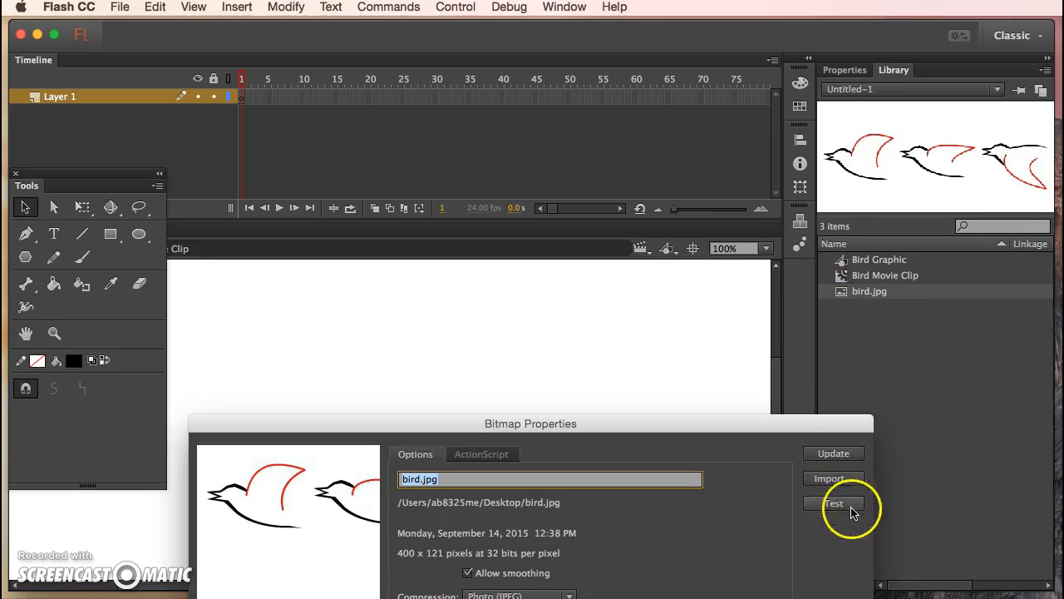
left_click_drag(463, 420, 504, 174)
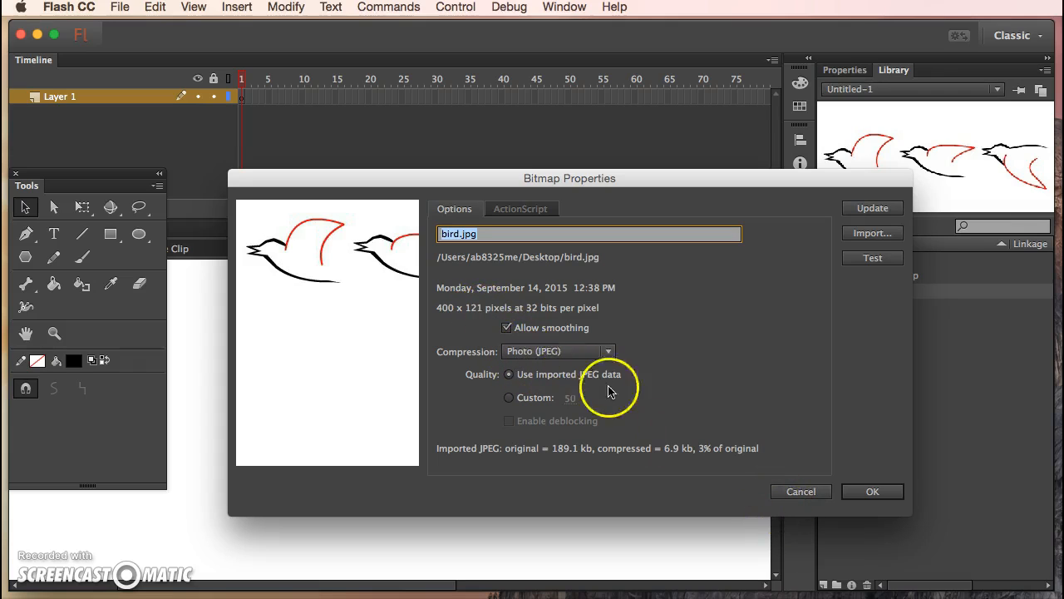
left_click(797, 492)
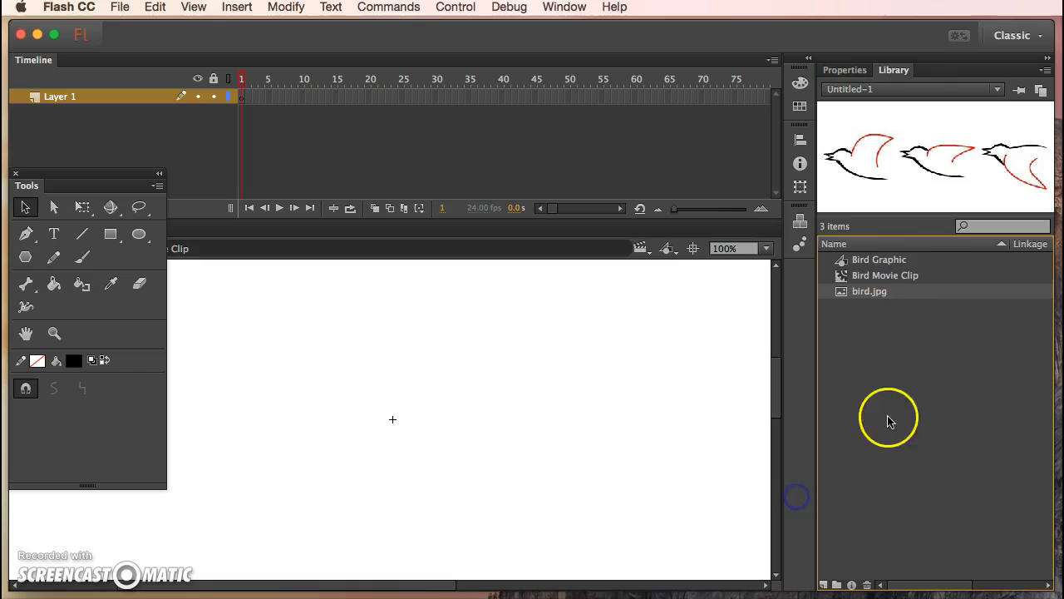
left_click(863, 261)
double_click(844, 262)
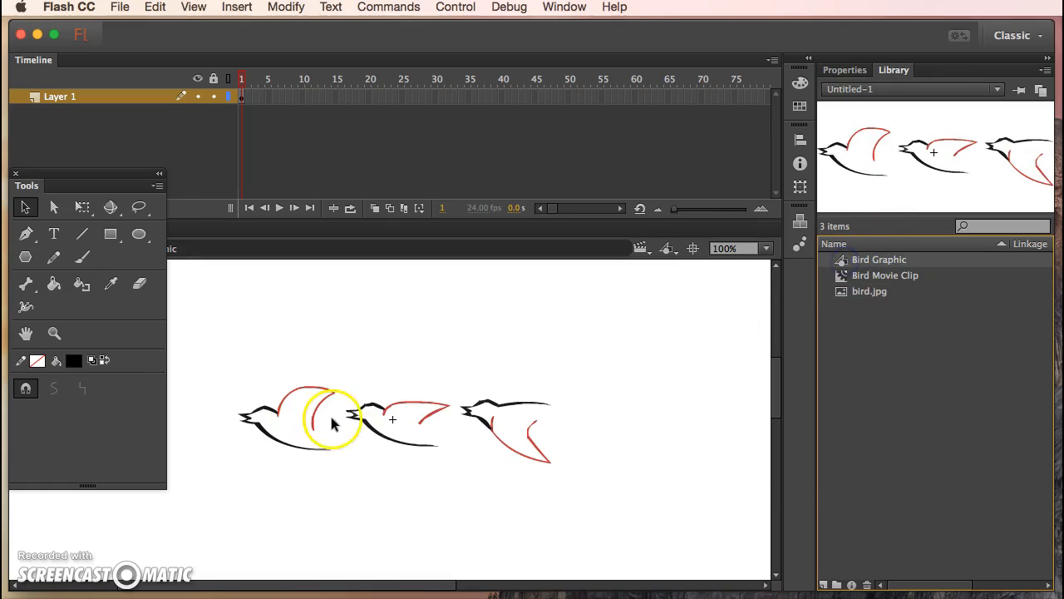
left_click_drag(466, 365, 570, 482)
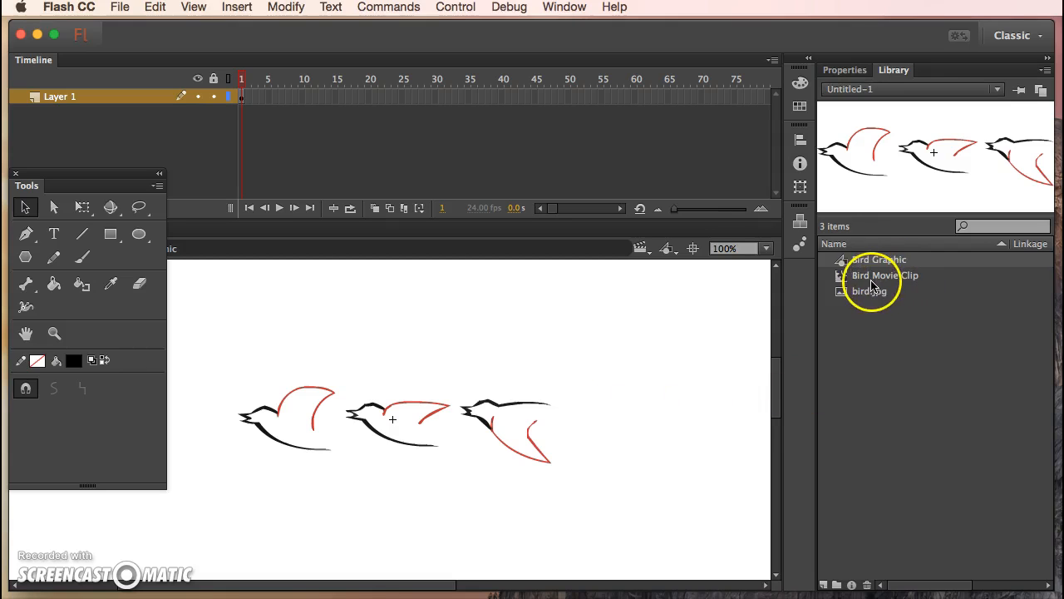
double_click(841, 276)
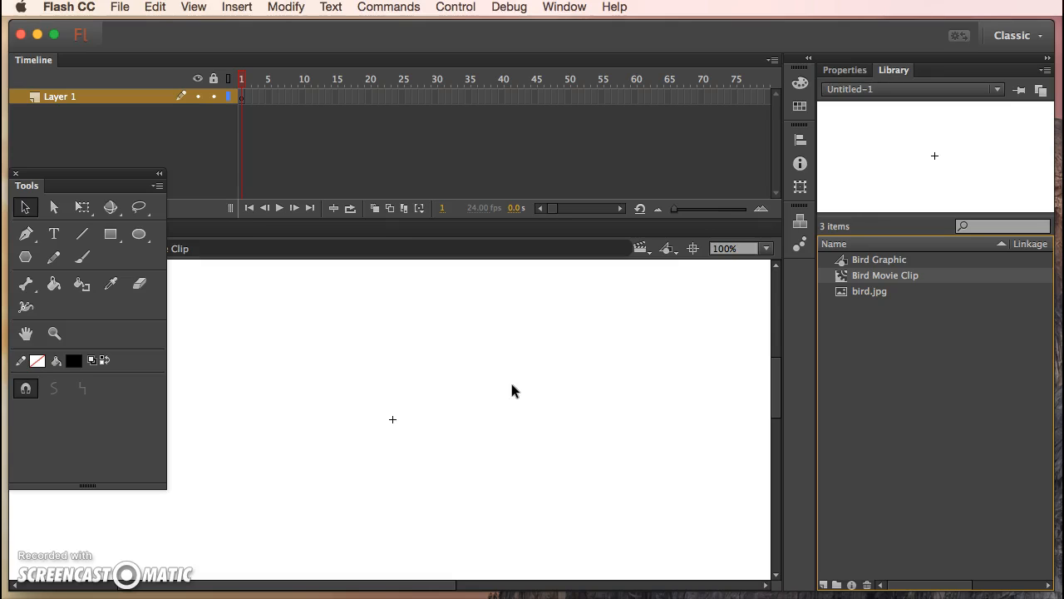
Step: Spread the three birds apart in the Bird Graphic symbol so that each pose stands on its own
double_click(841, 260)
left_click_drag(215, 354, 340, 493)
left_click_drag(210, 384, 198, 422)
left_click_drag(452, 363, 580, 491)
left_click_drag(491, 400, 613, 403)
left_click_drag(339, 375, 446, 462)
left_click_drag(399, 405, 413, 404)
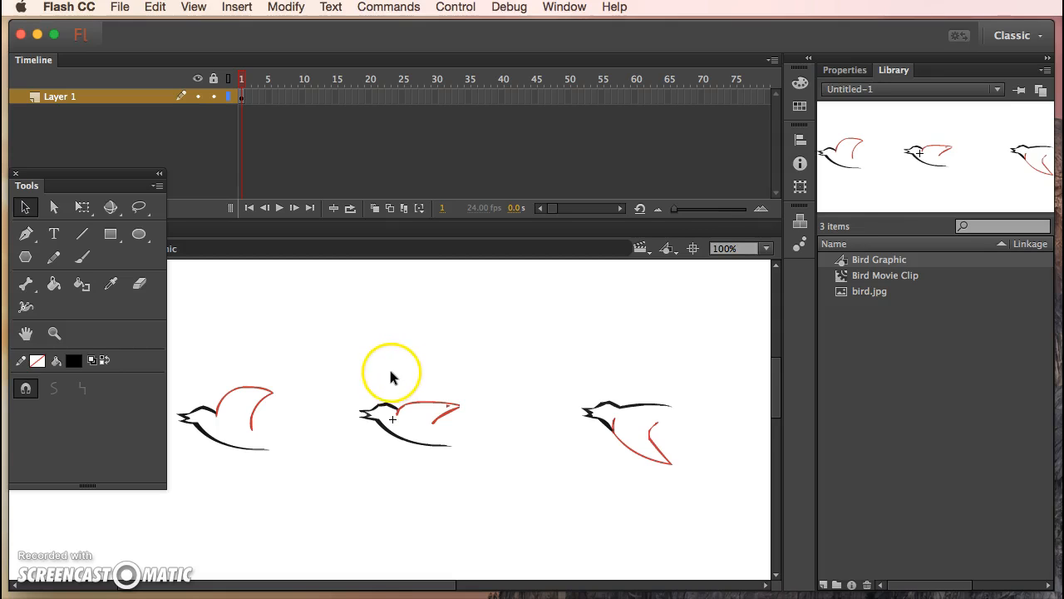
Step: Copy the complete first bird, with its wing raised, from the Bird Graphic symbol
mouse_move(307, 361)
left_mouse_down()
mouse_move(221, 427)
mouse_move(172, 494)
left_mouse_up()
left_click(294, 373)
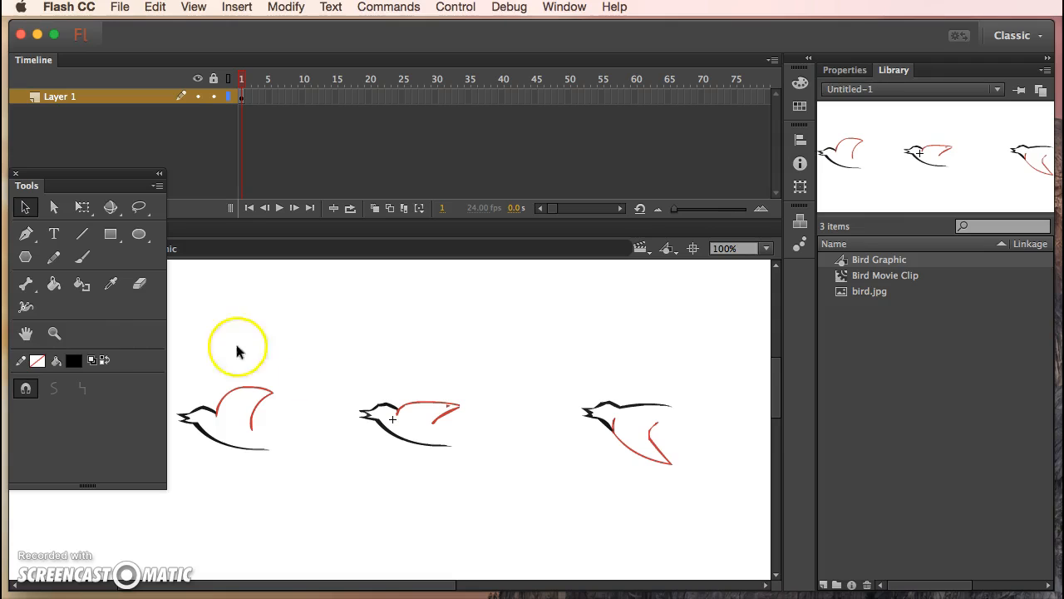
left_click(298, 368)
left_click_drag(299, 367, 170, 492)
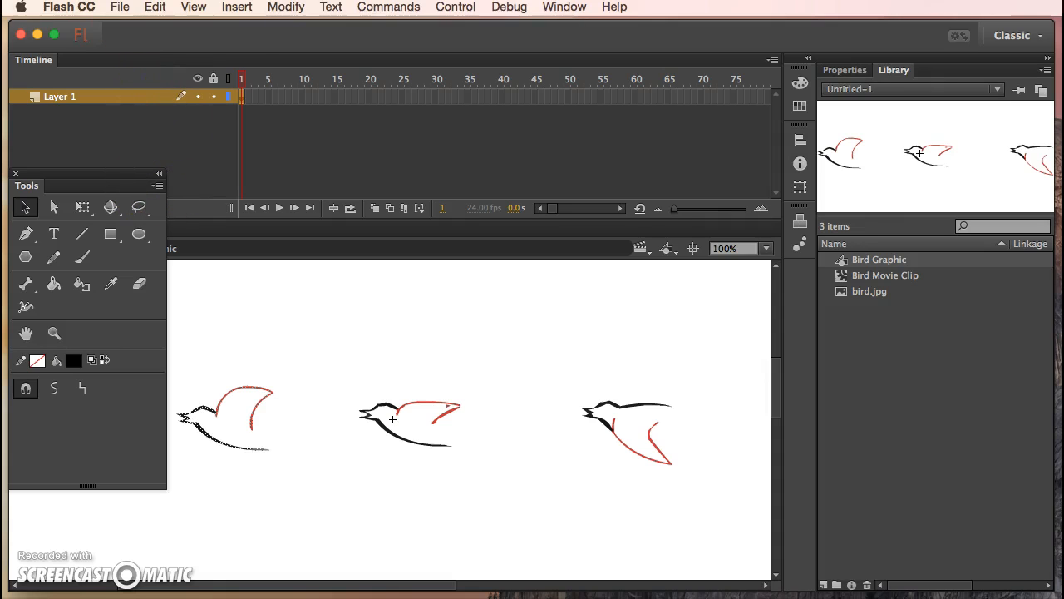
left_click(155, 6)
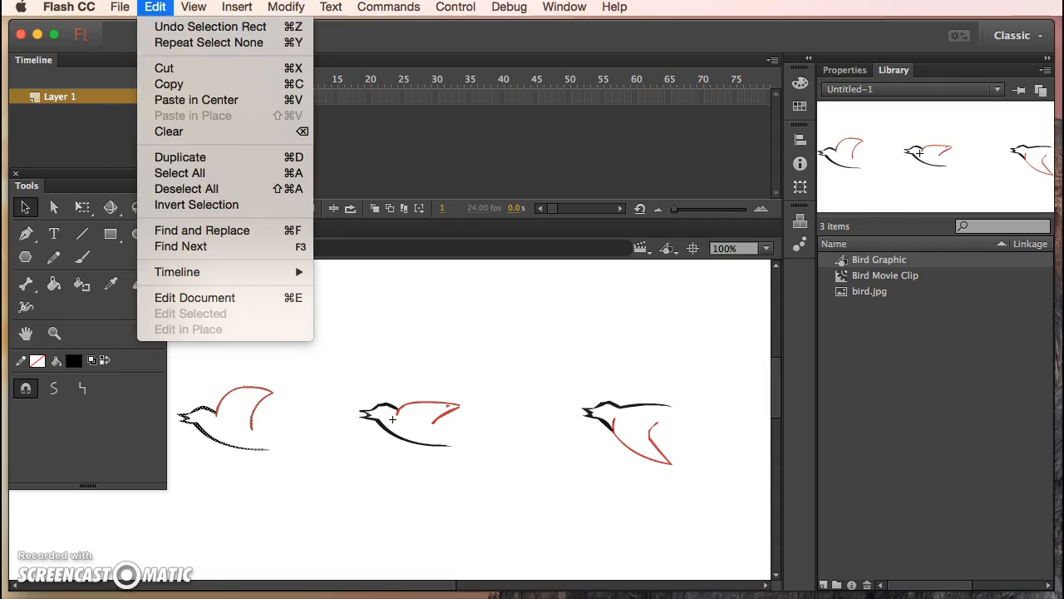
left_click(172, 86)
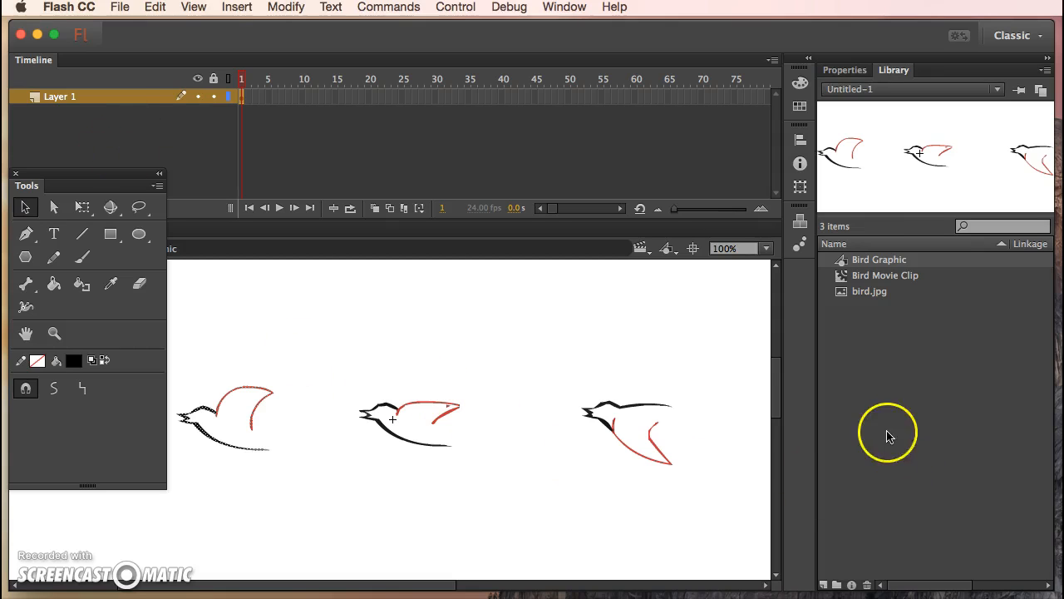
Step: Paste the first bird in the centre of Bird Movie Clip and move it so its beak sits on the registration point
double_click(851, 277)
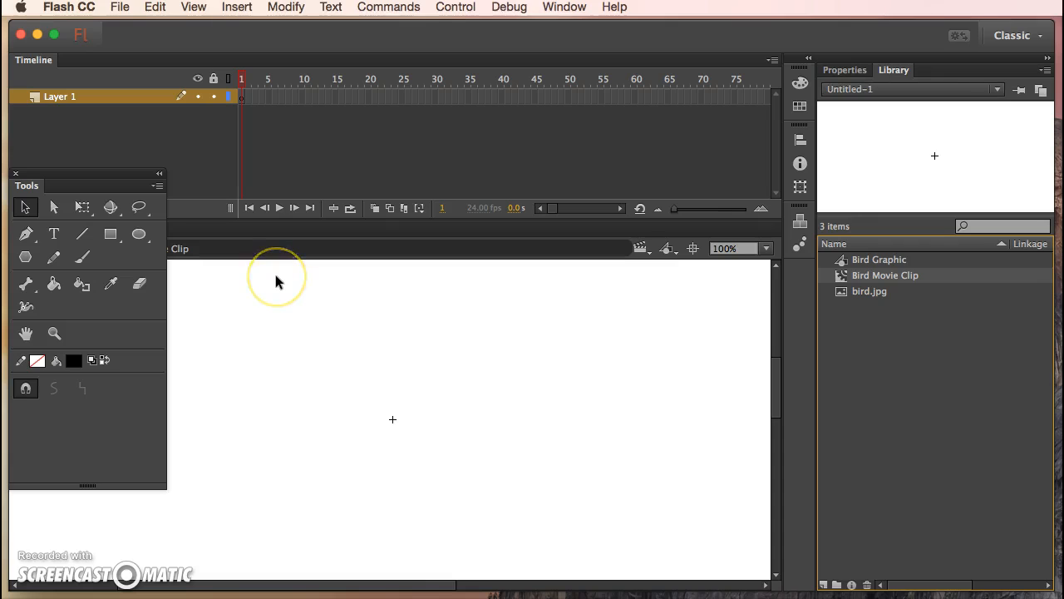
left_click(155, 7)
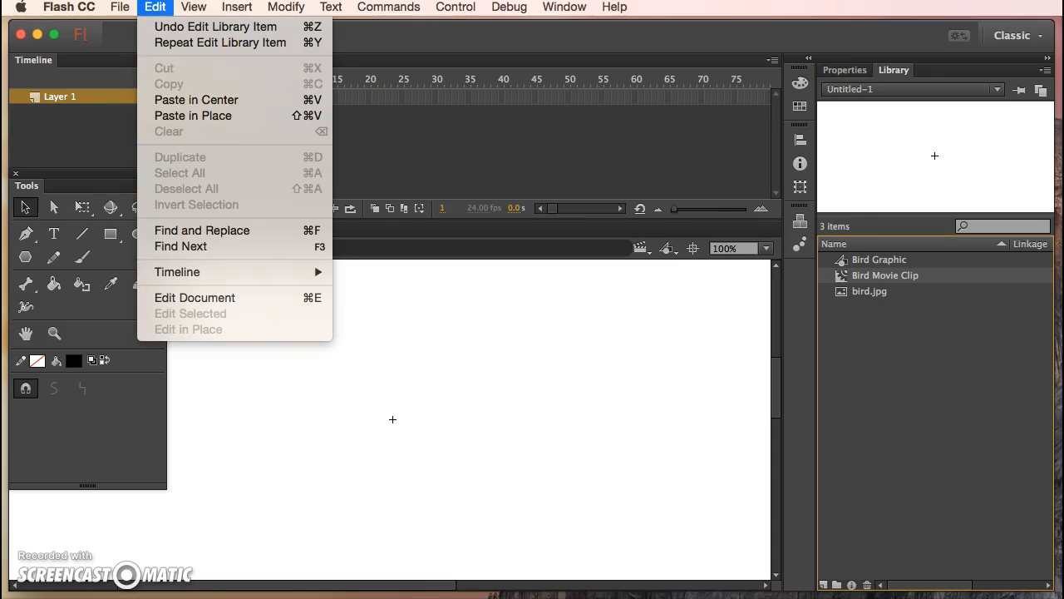
left_click(178, 100)
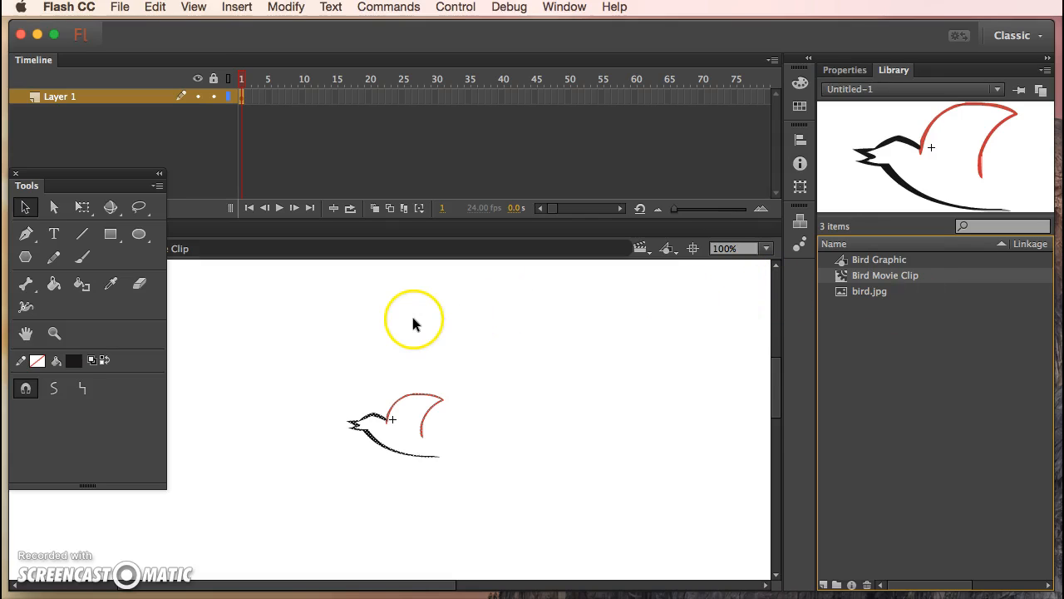
left_click_drag(318, 384, 471, 482)
mouse_move(361, 422)
left_mouse_down()
mouse_move(425, 427)
mouse_move(404, 419)
left_mouse_up()
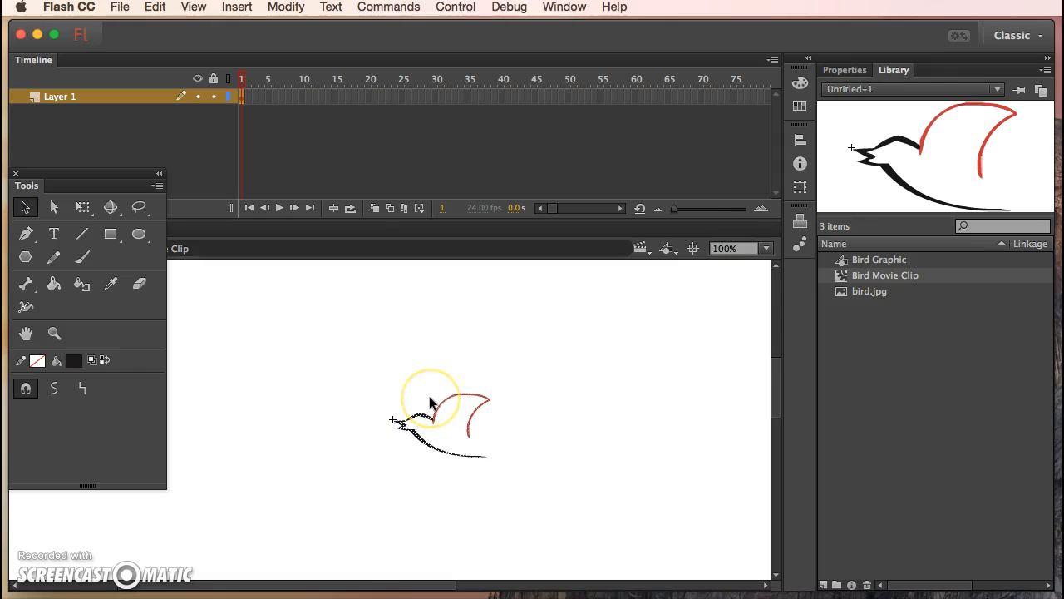
key("Up")
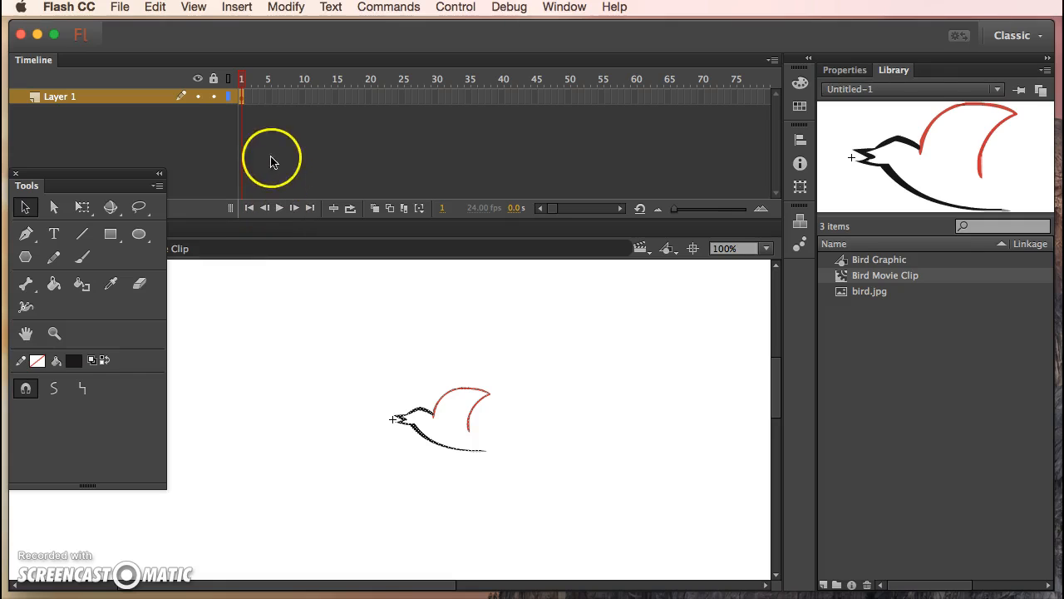
Step: Insert a keyframe at frame 3 of Layer 1 in Bird Movie Clip, quitting the NetworkDrivesMount3.1 script dialog
left_click(254, 97)
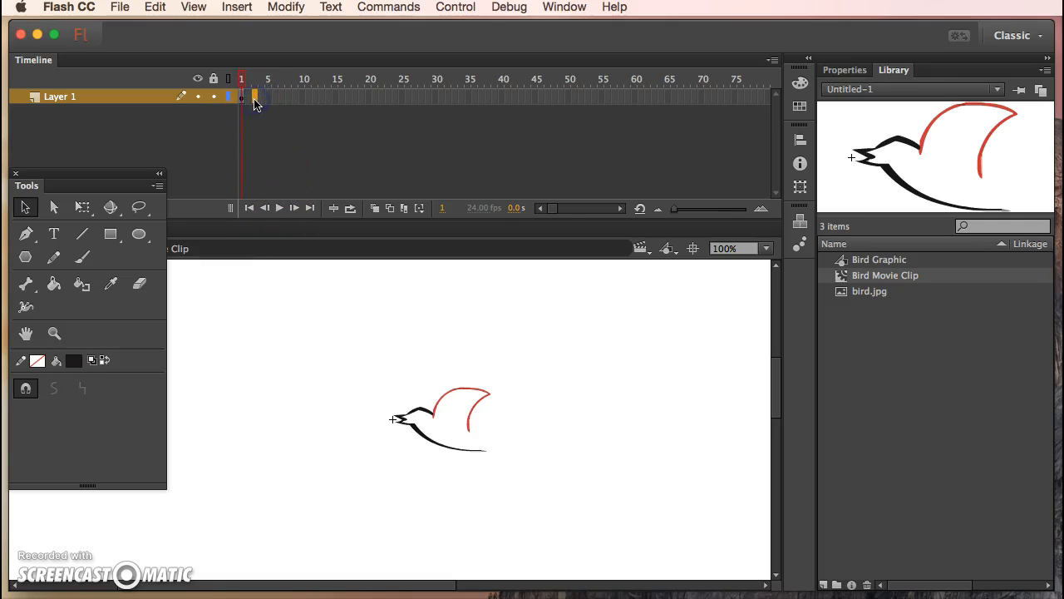
right_click(256, 103)
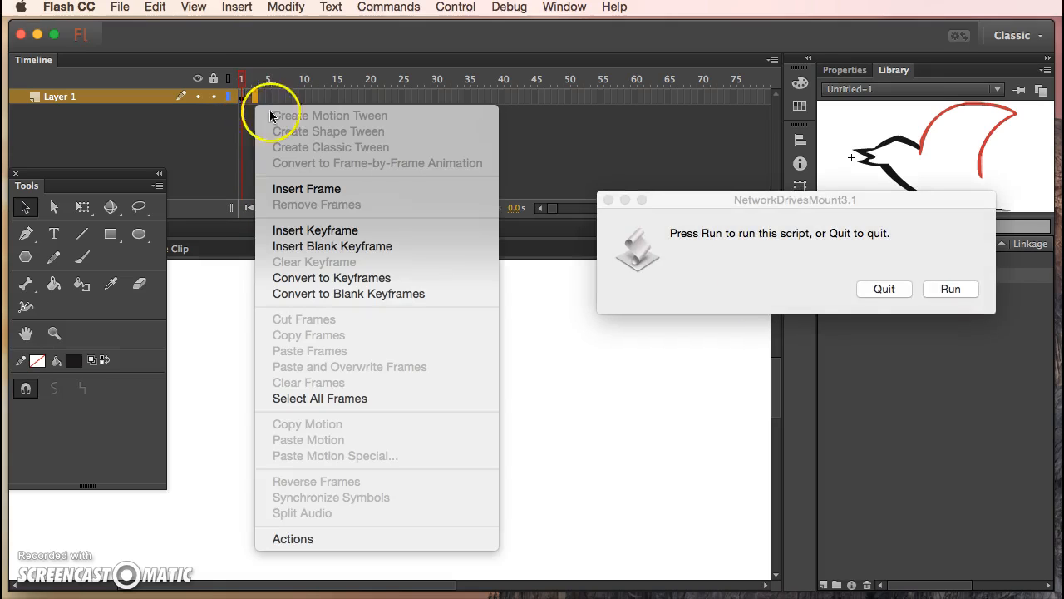
left_click(877, 288)
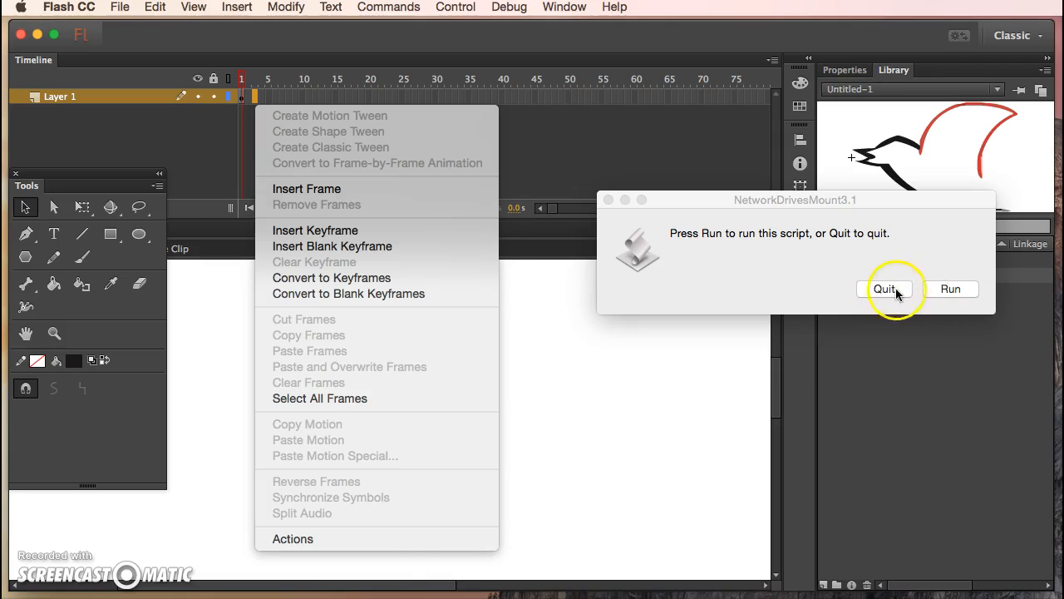
left_click(237, 6)
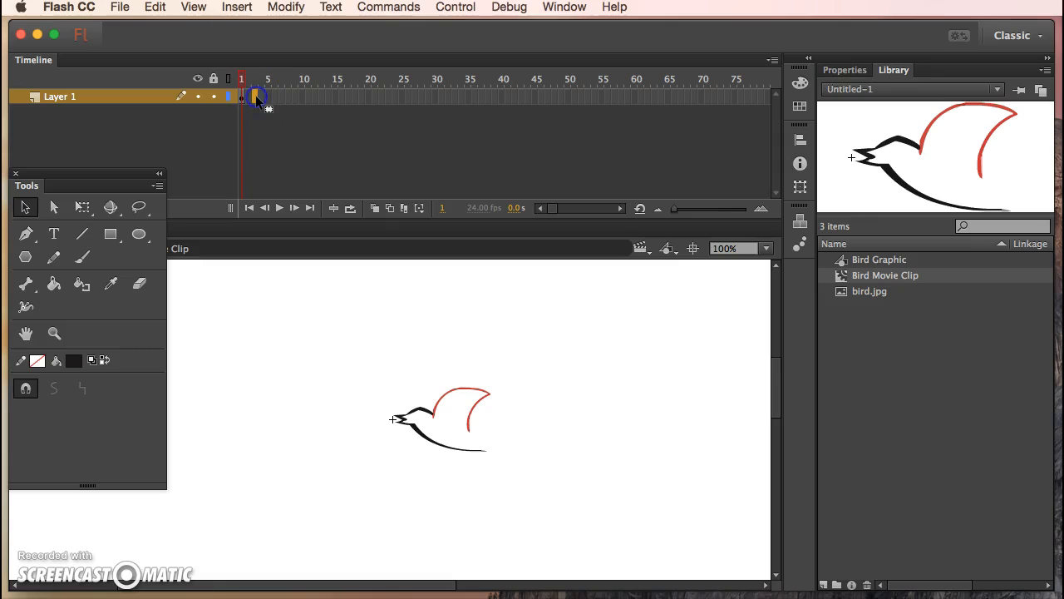
right_click(256, 100)
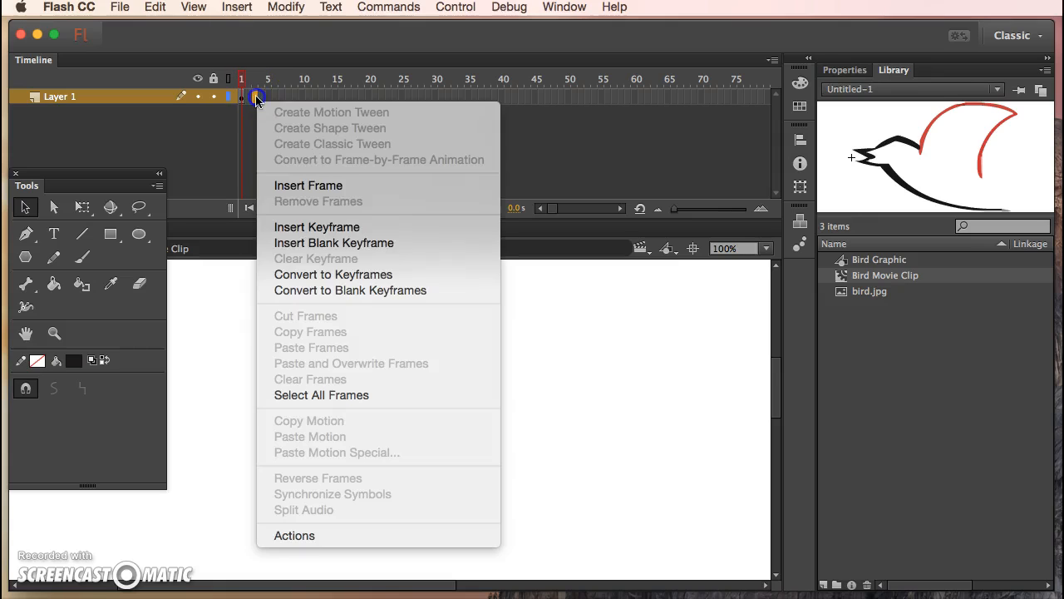
left_click(347, 228)
Step: Insert a blank keyframe at frame 4 of Layer 1 in Bird Movie Clip
left_click(260, 86)
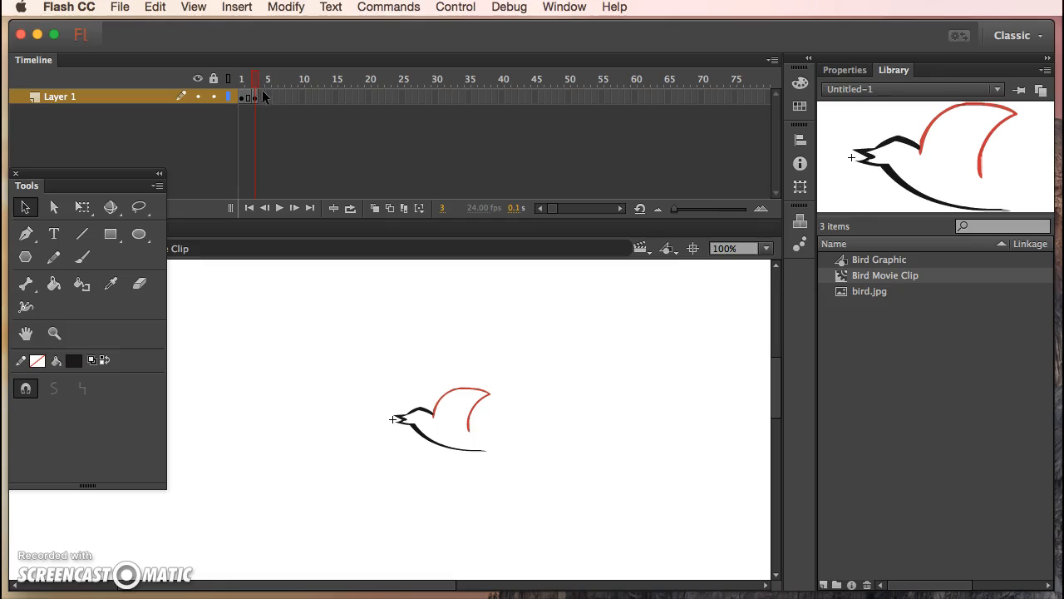
left_click(260, 97)
right_click(262, 101)
left_click(349, 243)
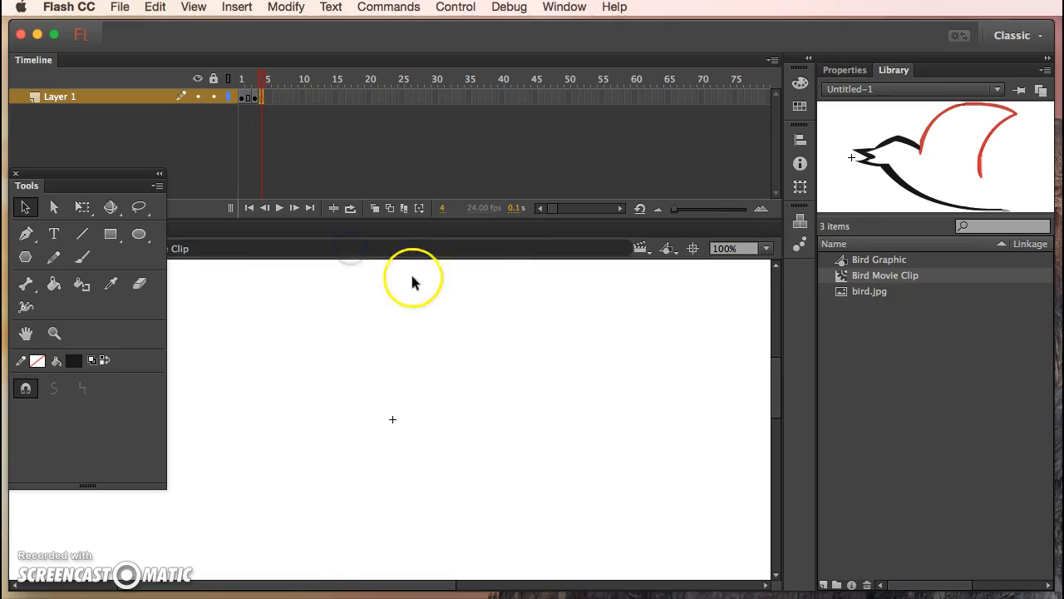
left_click(254, 84)
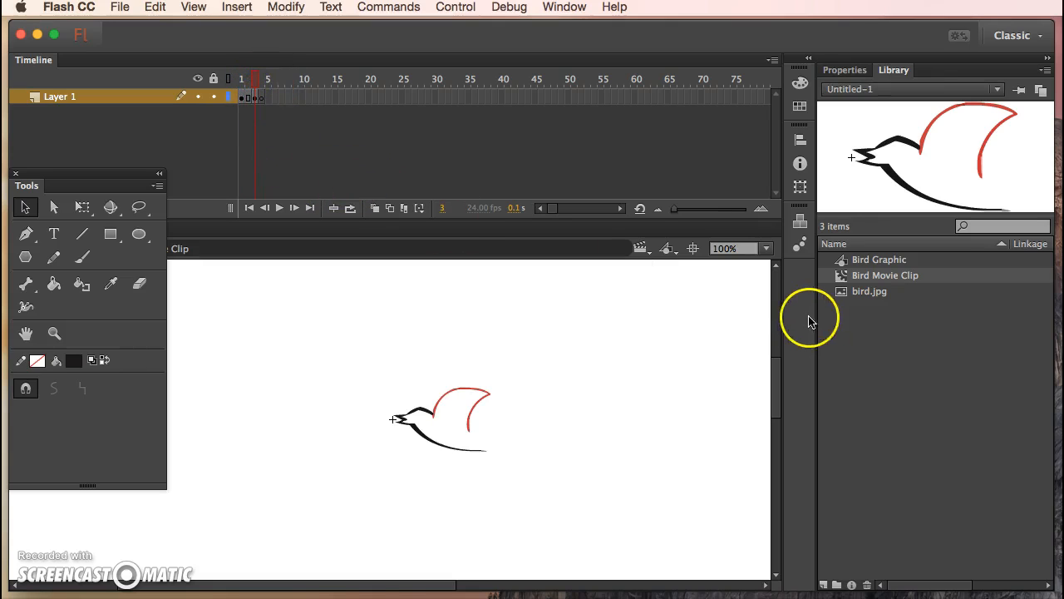
Step: Delete the stray speck near the tip of the middle bird's wing in the Bird Graphic symbol
double_click(843, 263)
left_click(298, 429)
left_click_drag(331, 359, 516, 492)
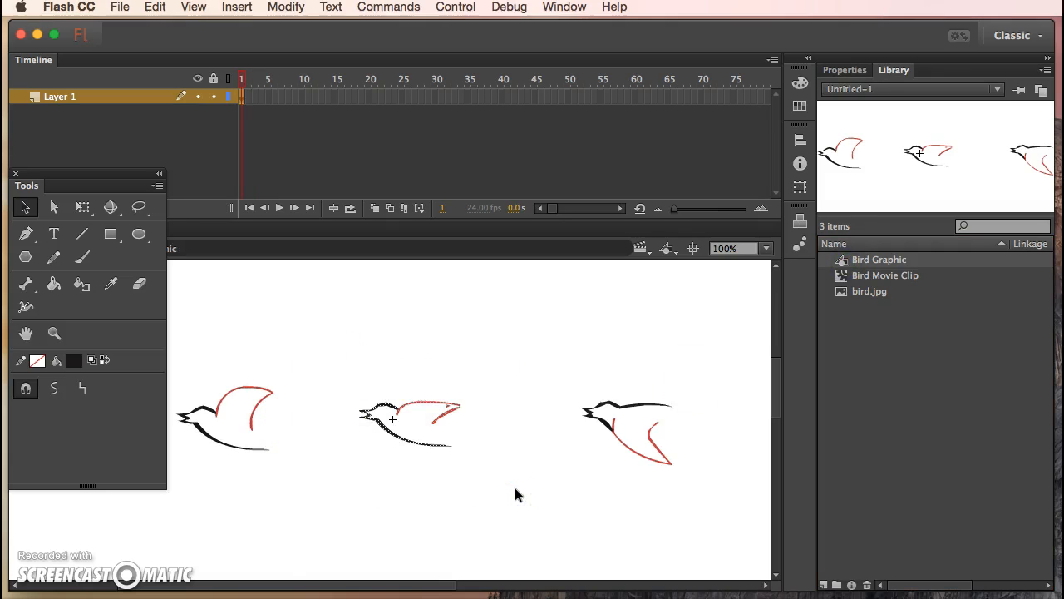
left_click(499, 447)
left_click(447, 403)
Step: Copy the complete middle bird from the Bird Graphic symbol
left_click_drag(340, 374, 490, 472)
left_click(156, 6)
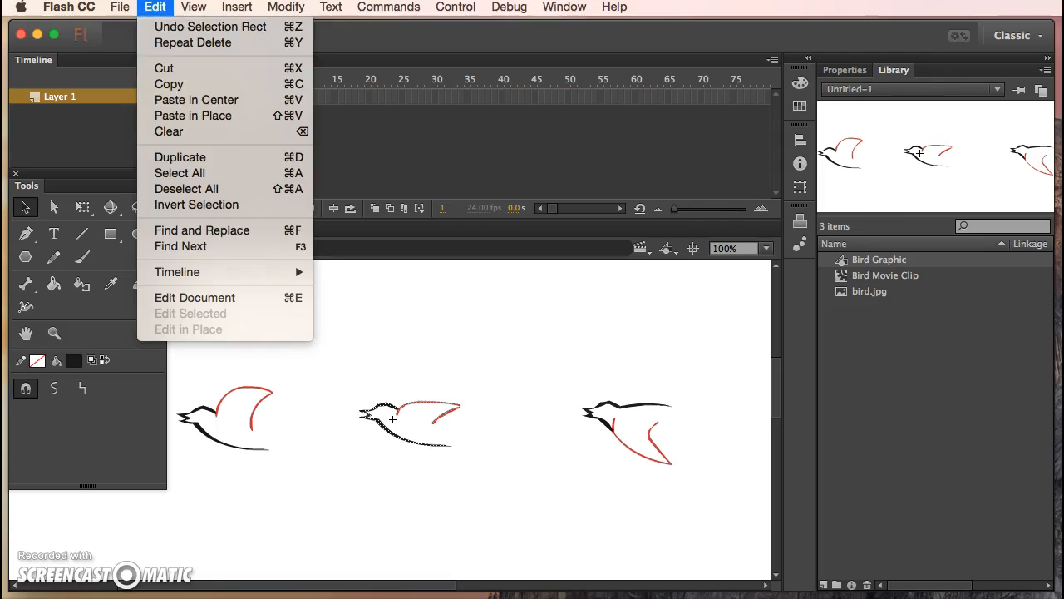
left_click(169, 84)
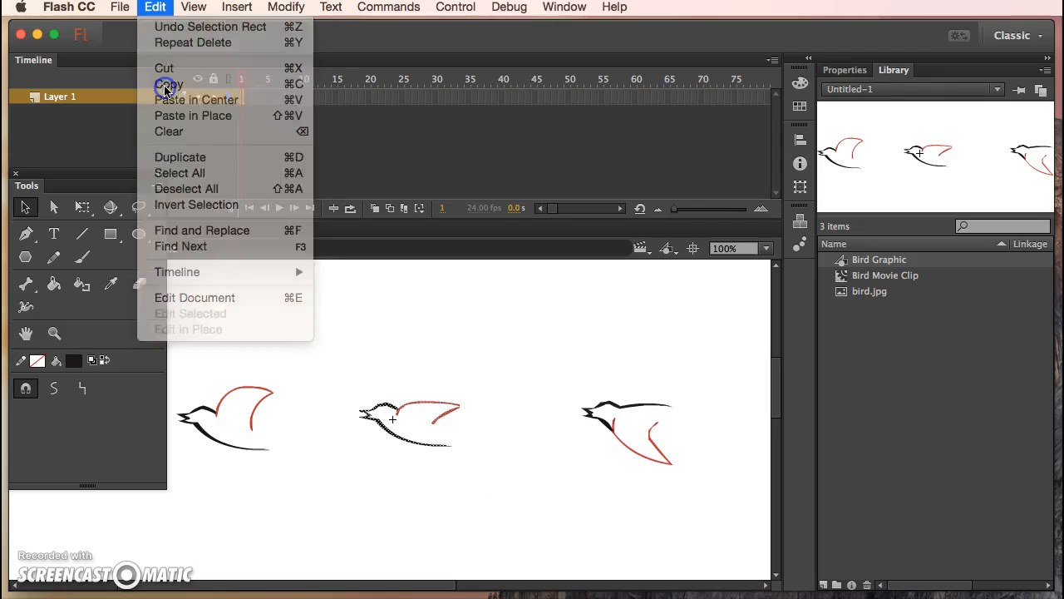
left_click(268, 150)
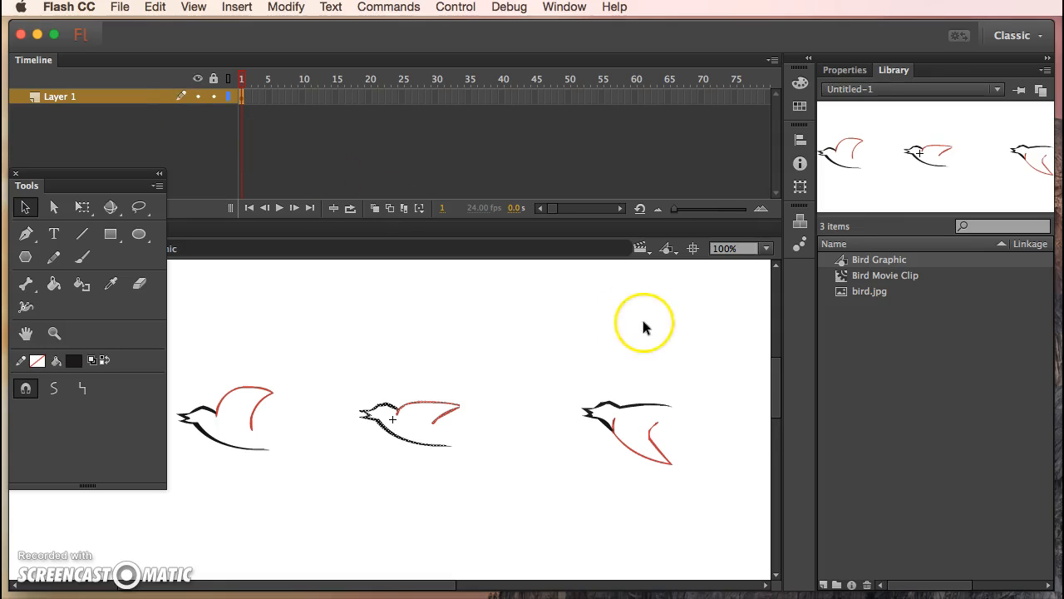
Step: Paste the middle bird in the centre of frame 4 of Bird Movie Clip
double_click(842, 283)
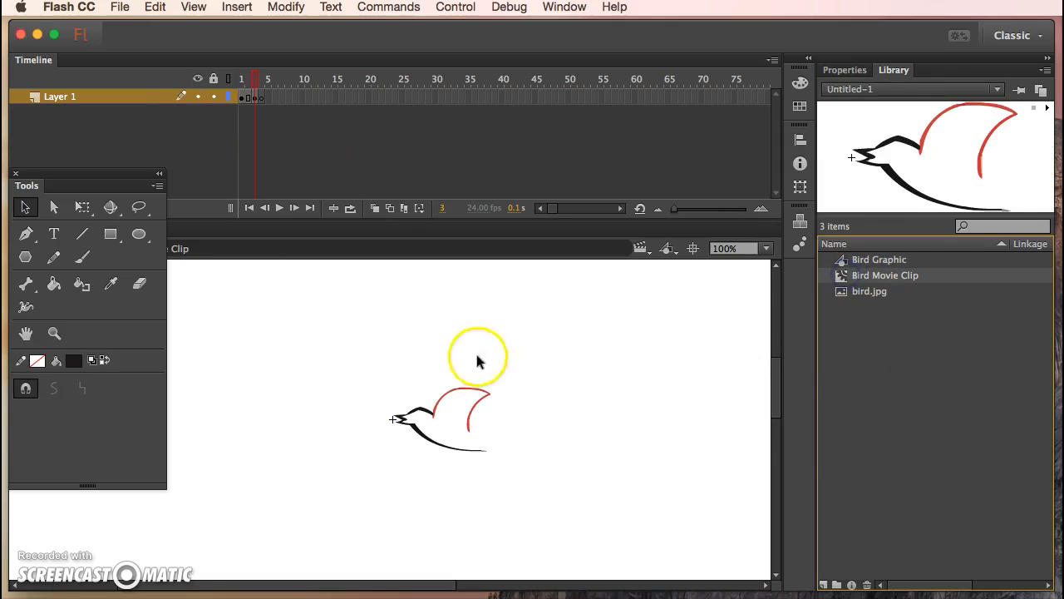
left_click(257, 99)
left_click(262, 98)
left_click(120, 7)
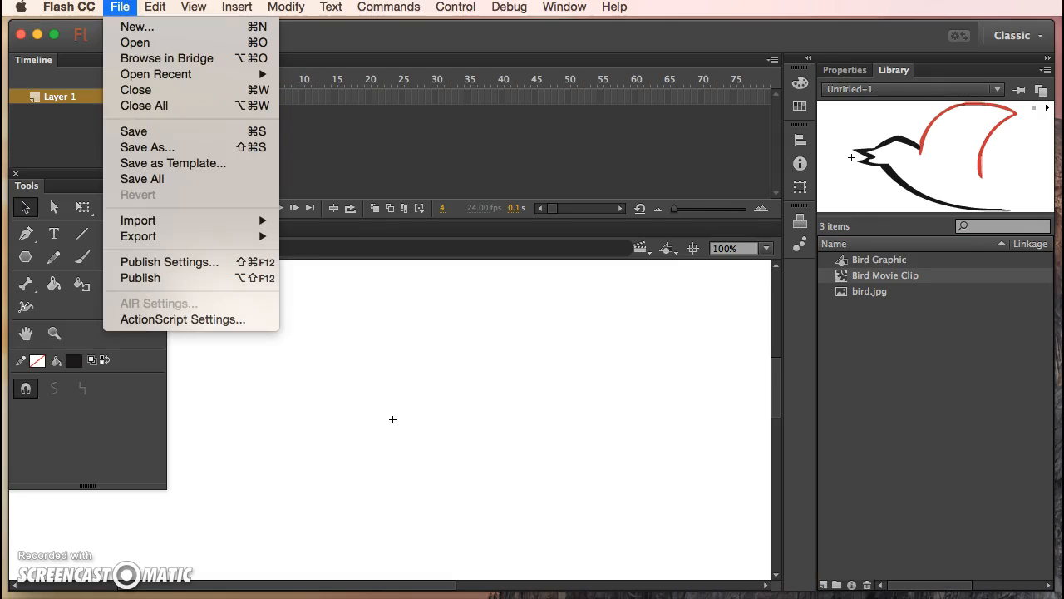
mouse_move(156, 6)
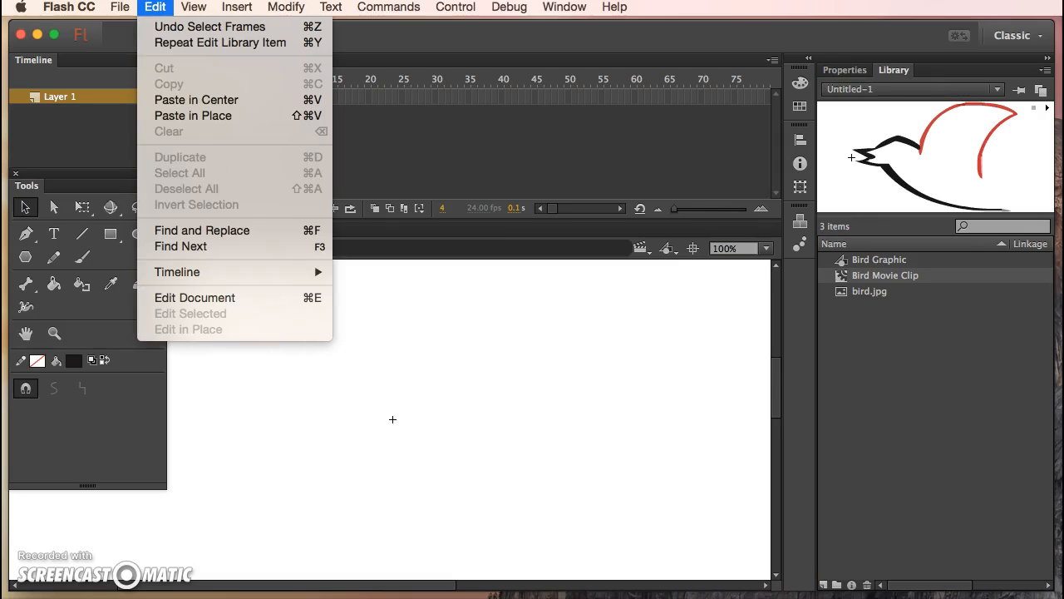
left_click(193, 115)
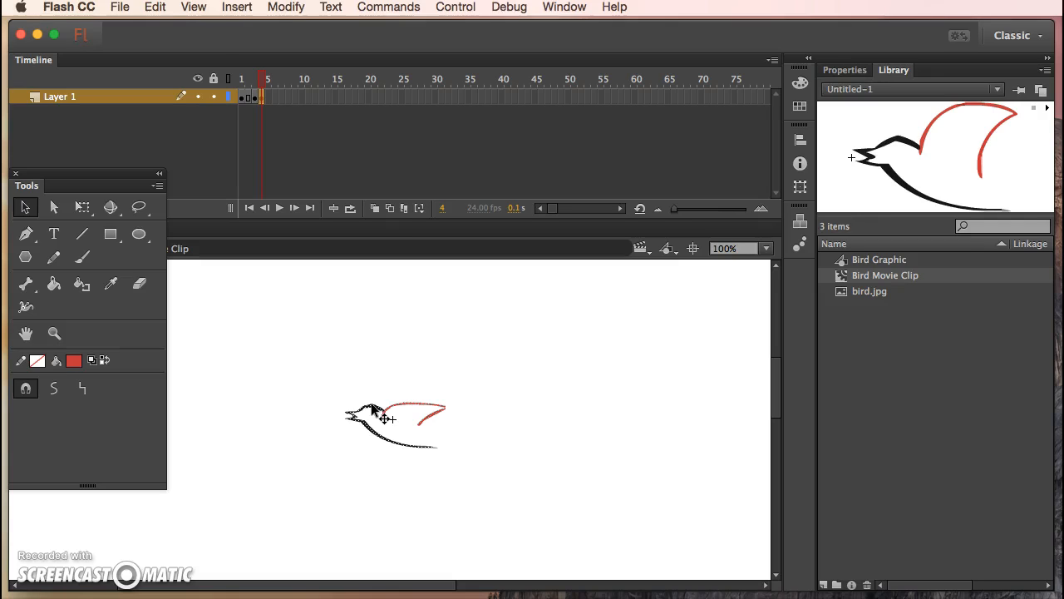
Step: Move the pasted bird on frame 4 so its beak sits on the registration point, and scrub the first frames to check alignment
left_click_drag(372, 405, 376, 406)
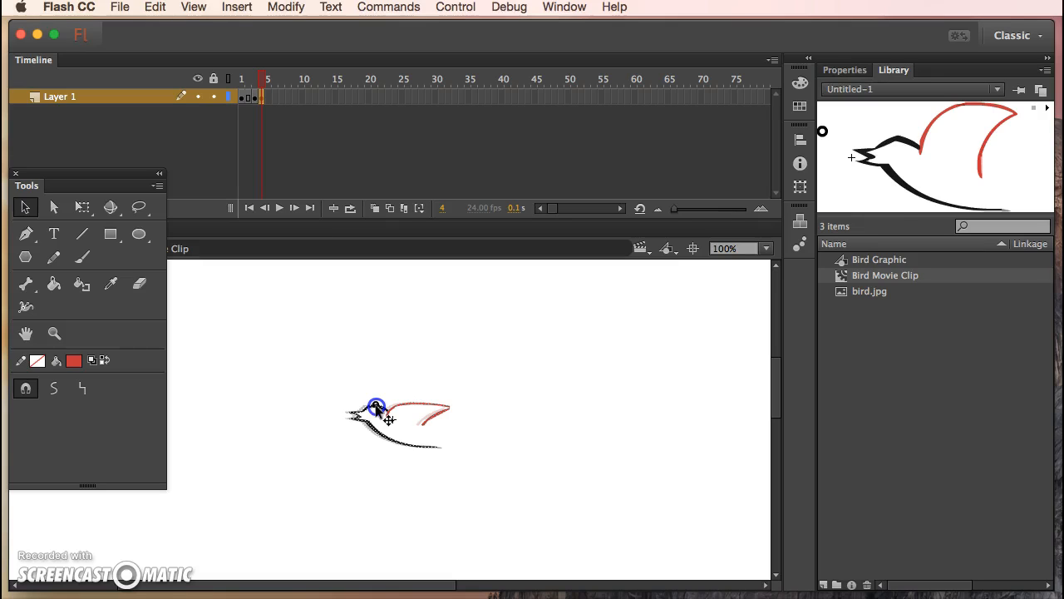
left_click_drag(376, 406, 421, 414)
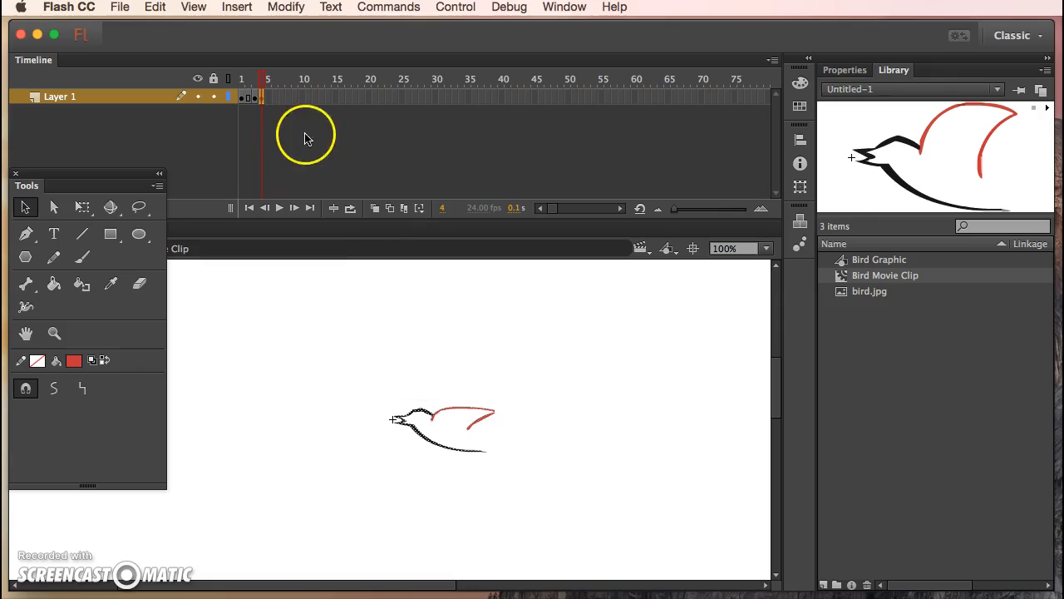
left_click_drag(244, 81, 266, 81)
left_click(513, 432)
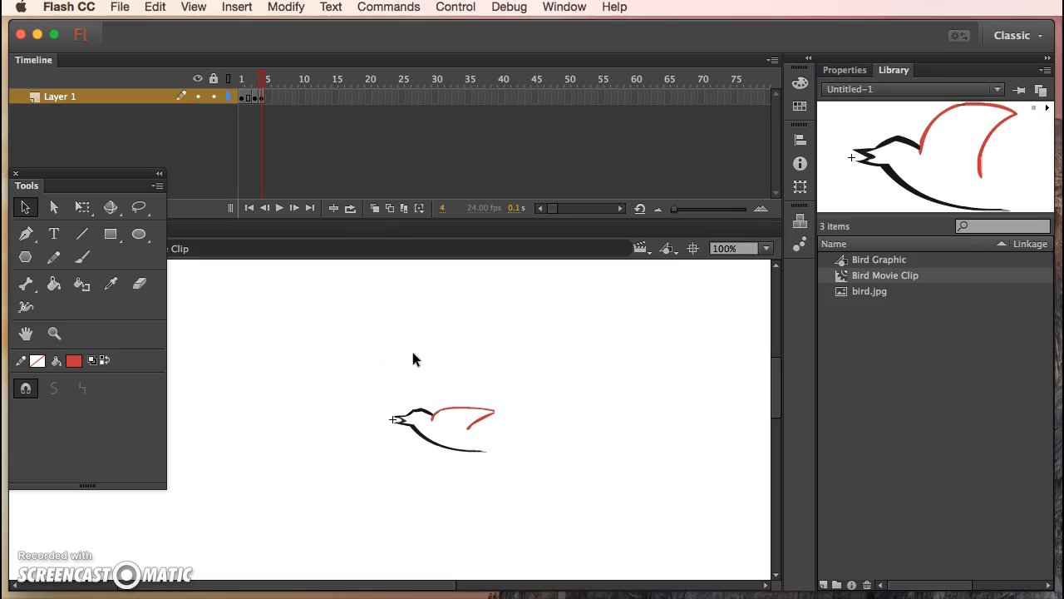
Step: Insert a keyframe at frame 6 and a blank keyframe at frame 7 of Layer 1 in Bird Movie Clip
left_click(276, 99)
right_click(278, 104)
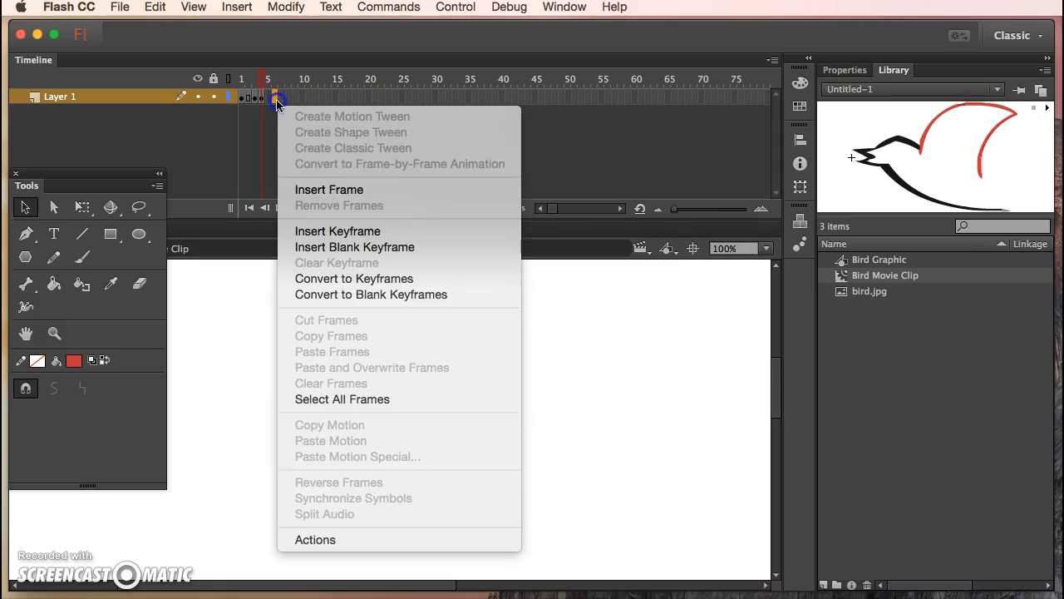
left_click(350, 232)
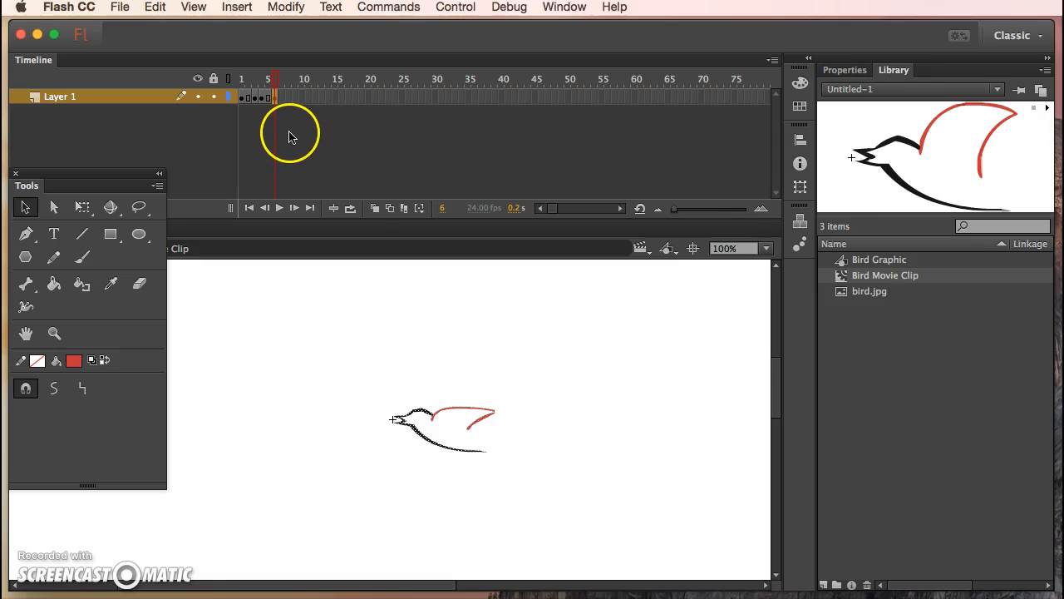
left_click(281, 98)
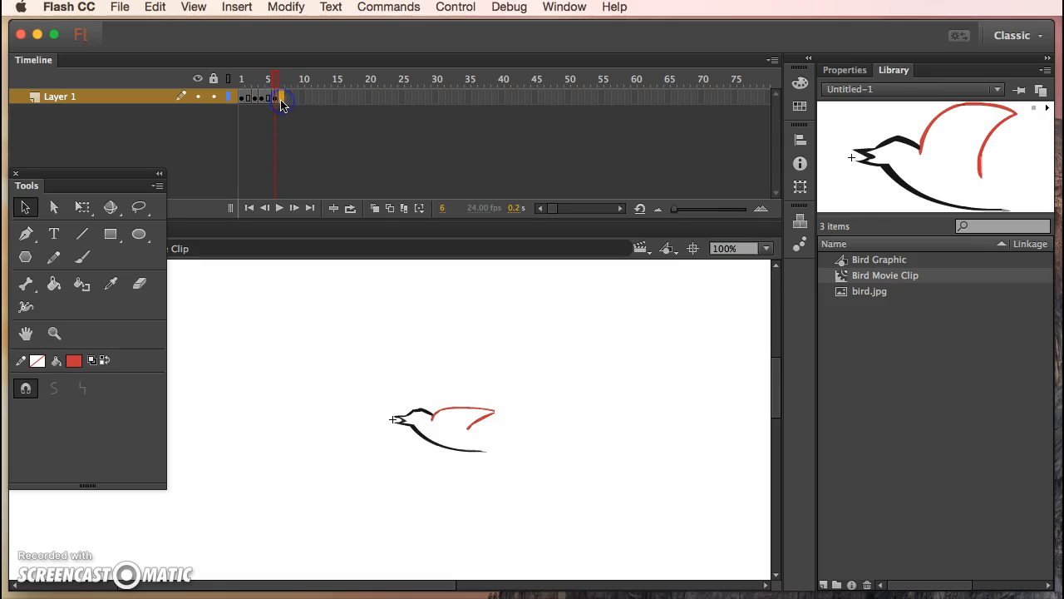
right_click(281, 100)
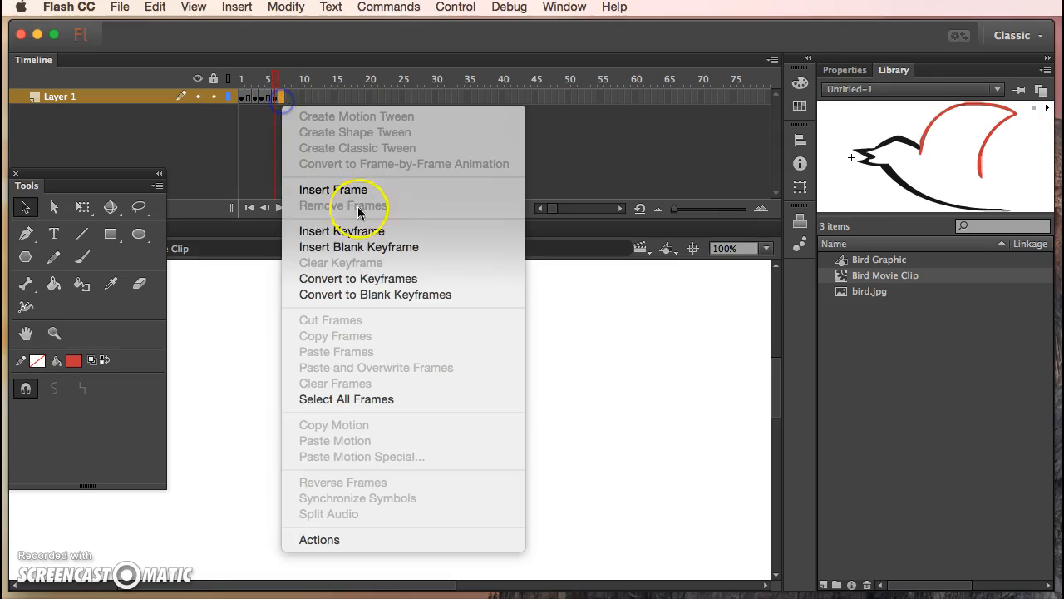
left_click(379, 246)
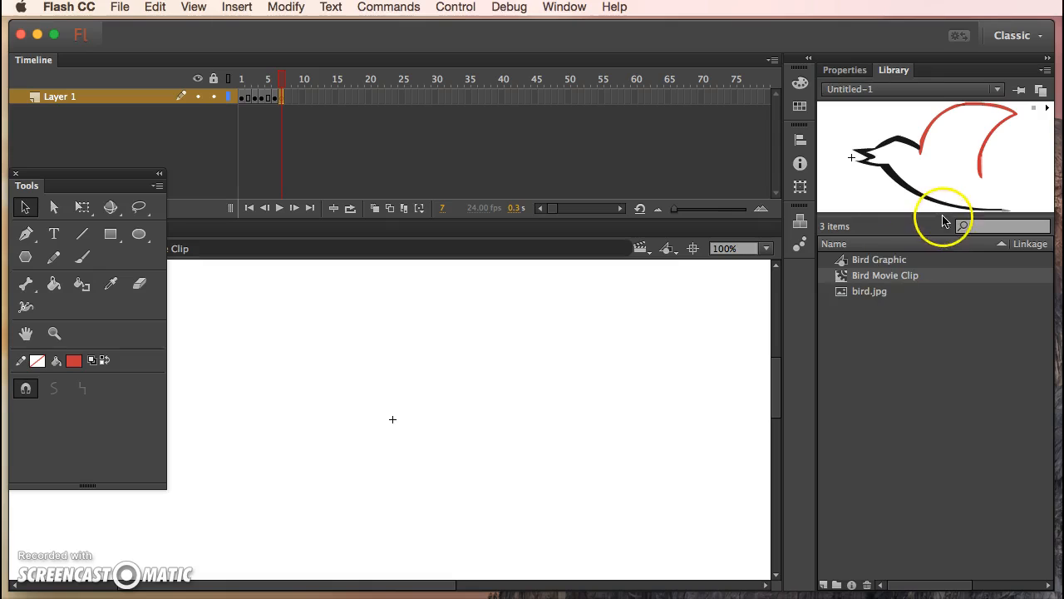
Step: Copy the complete third bird, with its wing pointing down, from the Bird Graphic symbol
double_click(852, 261)
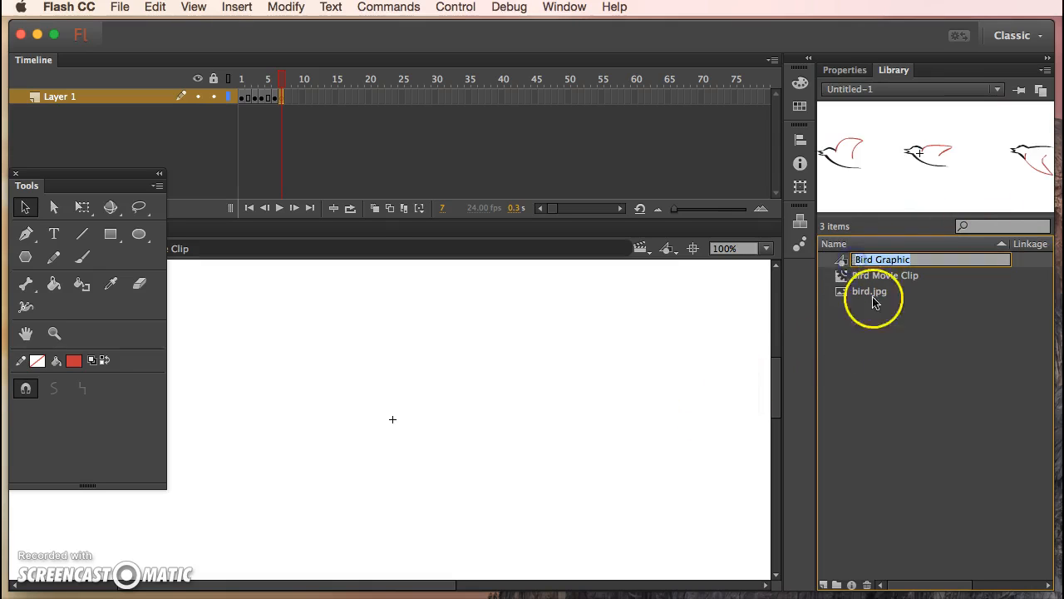
double_click(842, 260)
left_click_drag(562, 357, 708, 503)
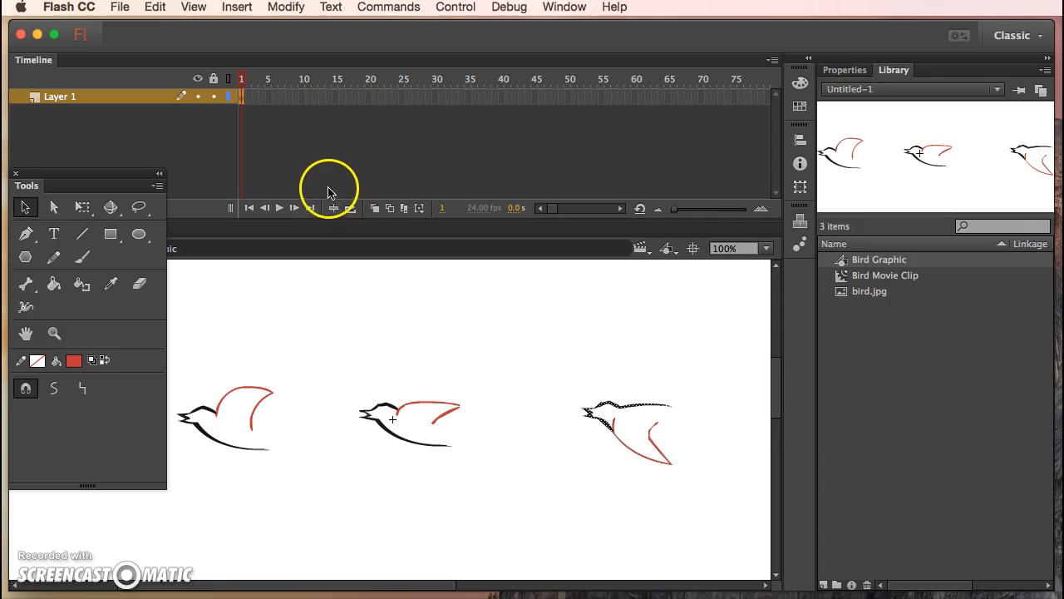
left_click(155, 7)
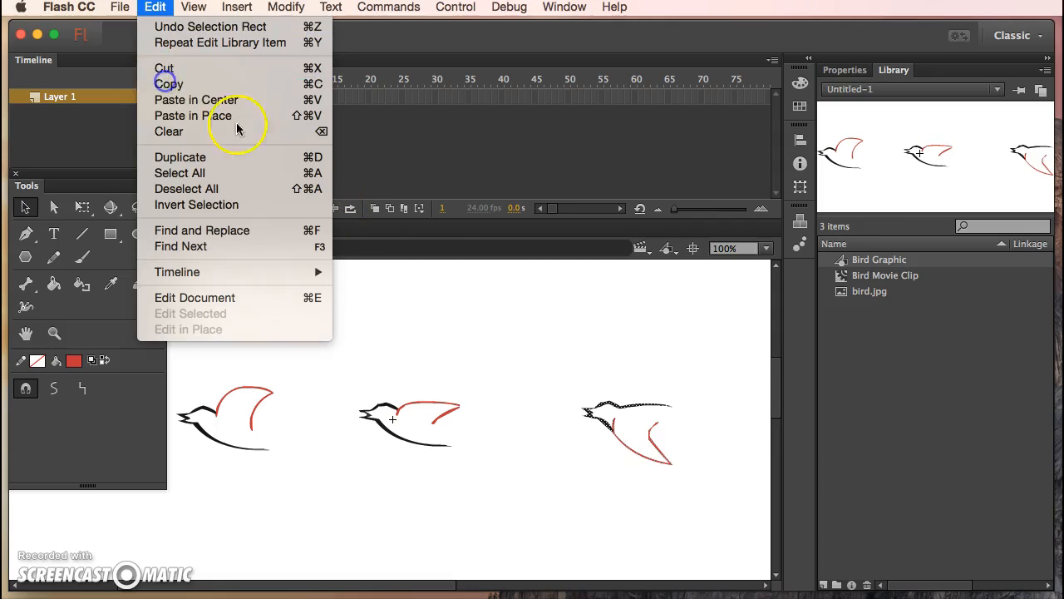
left_click(425, 253)
Step: Paste the wing-down bird in the centre of frame 7 of Bird Movie Clip and move its beak onto the registration point
double_click(842, 281)
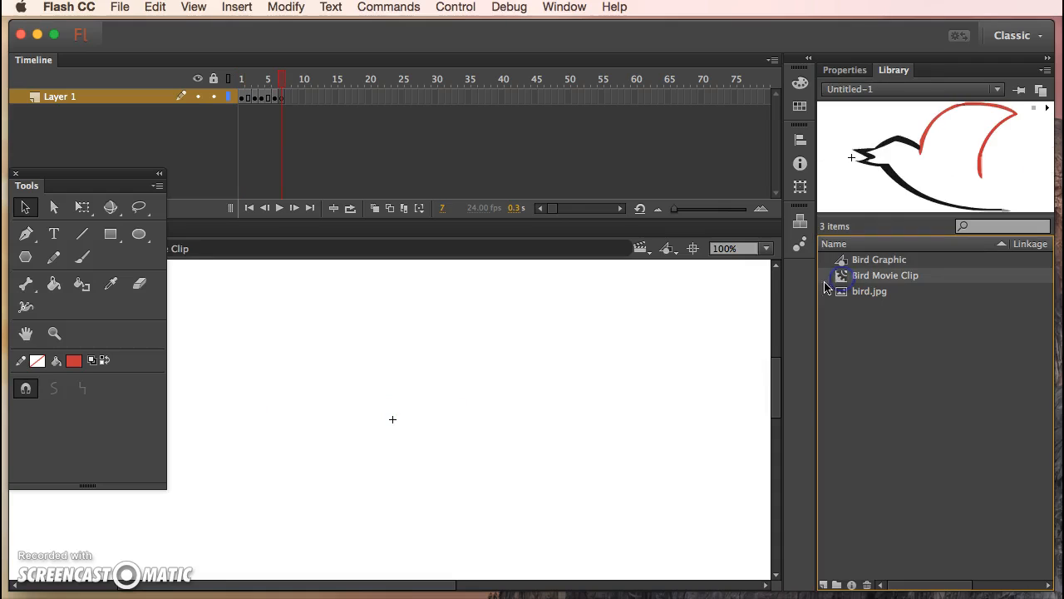
left_click(283, 97)
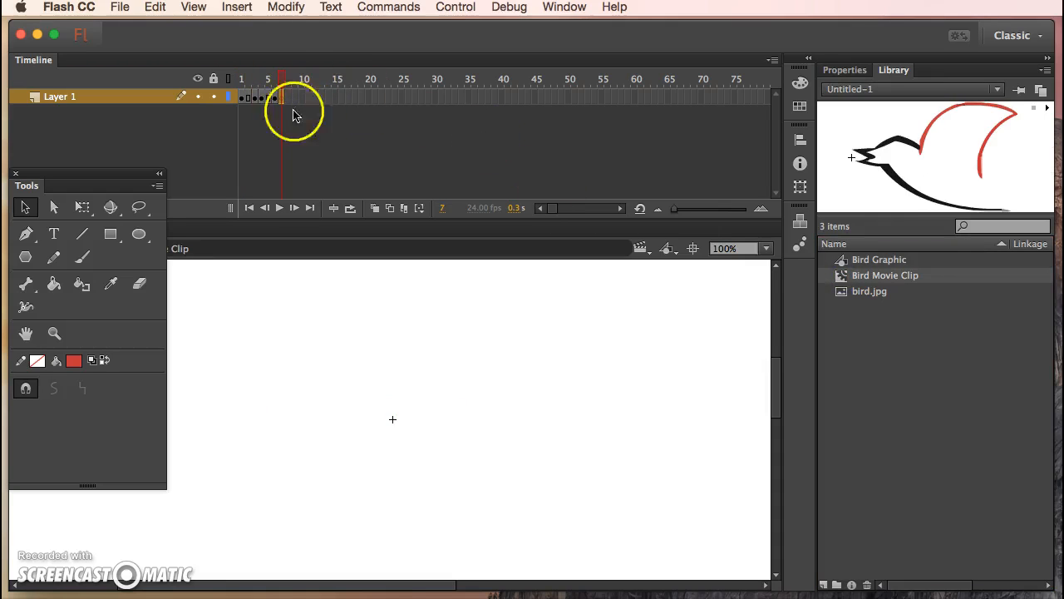
left_click(155, 7)
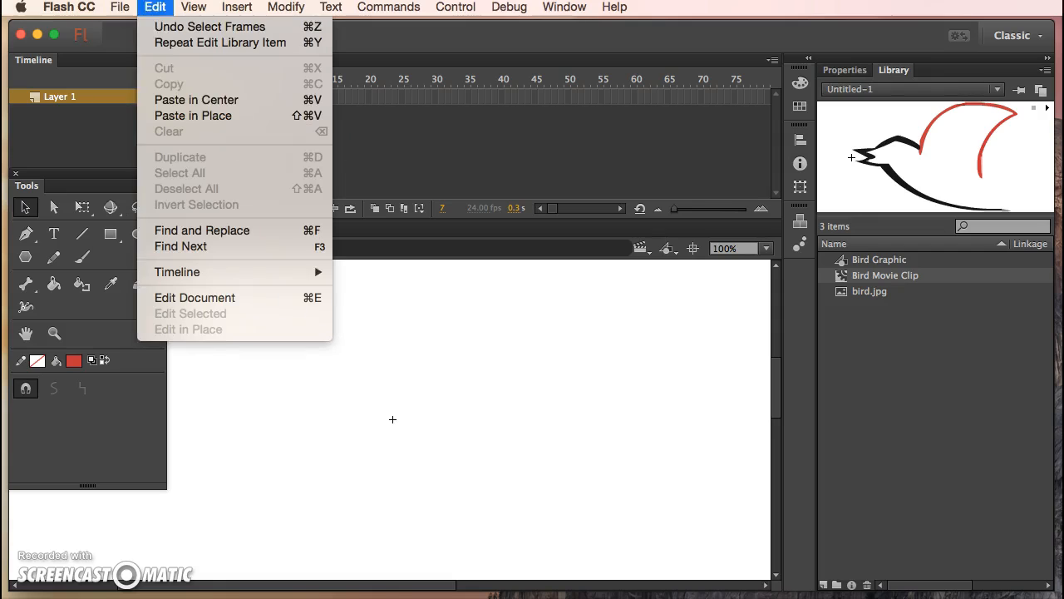
left_click(187, 99)
left_click_drag(373, 405, 415, 418)
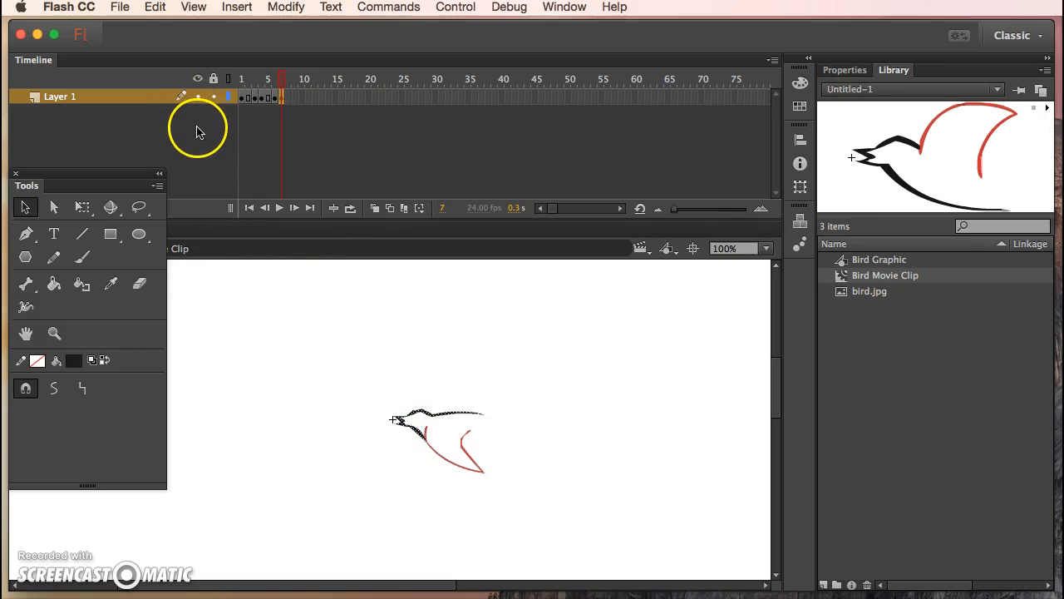
Step: Insert a keyframe at frame 9 of Layer 1 and scrub across the last frames to check the wing-down pose
left_click(296, 98)
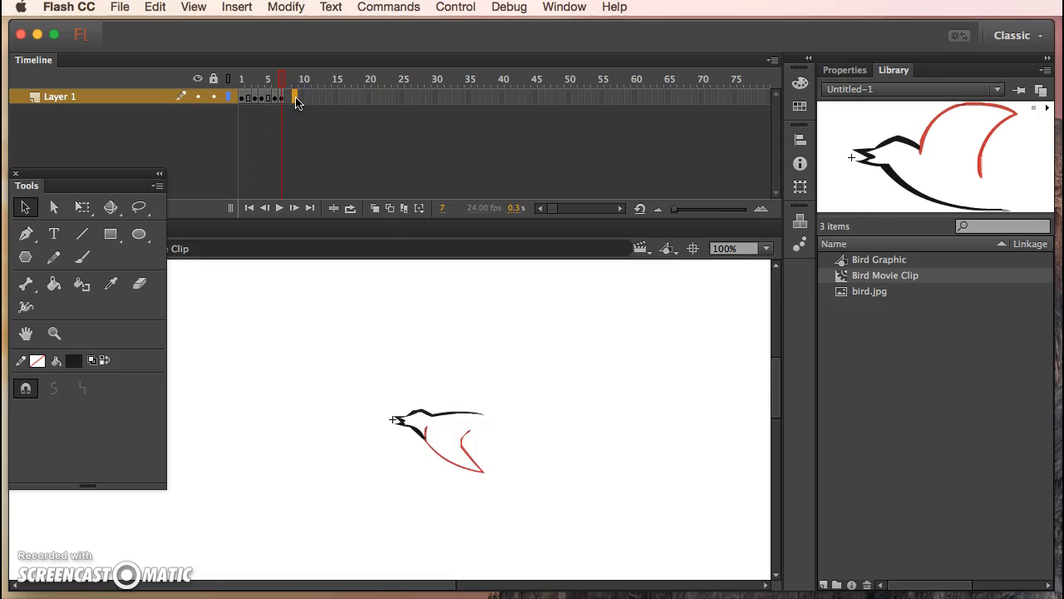
right_click(295, 98)
left_click(357, 228)
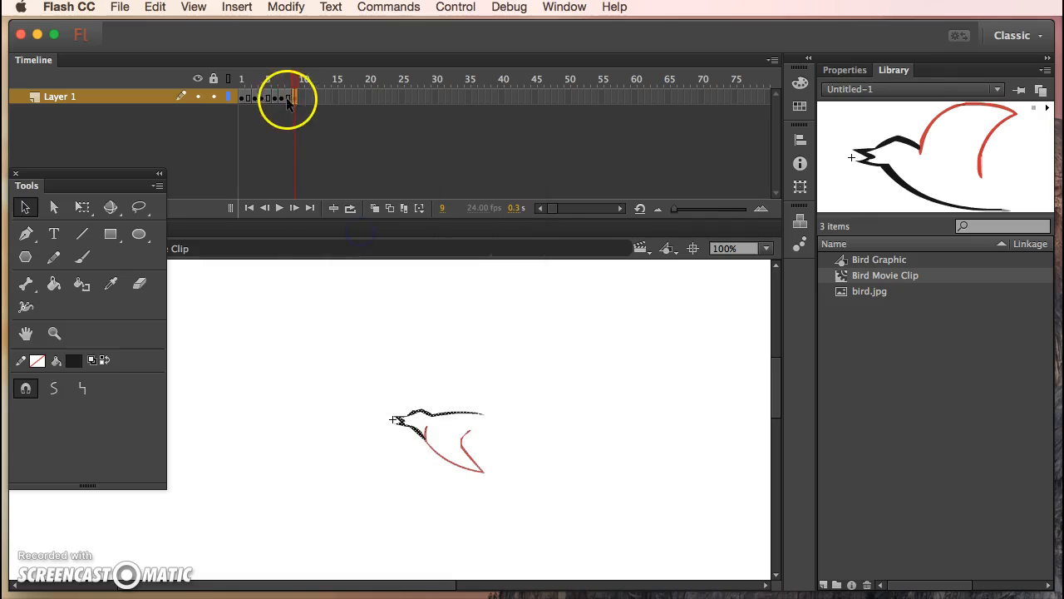
mouse_move(280, 78)
left_mouse_down()
mouse_move(195, 80)
mouse_move(309, 92)
mouse_move(236, 83)
mouse_move(293, 89)
left_mouse_up()
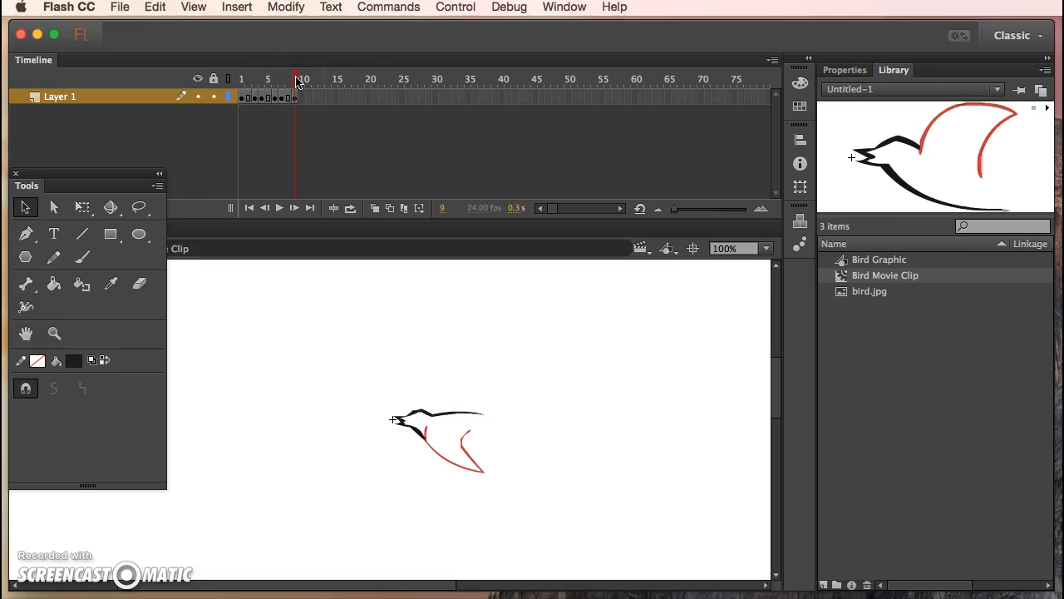
mouse_move(297, 81)
left_mouse_down()
mouse_move(226, 81)
mouse_move(307, 83)
left_mouse_up()
Step: Insert a blank keyframe at frame 10 of Layer 1 and copy the middle-pose bird from frame 4 for it
left_click(236, 8)
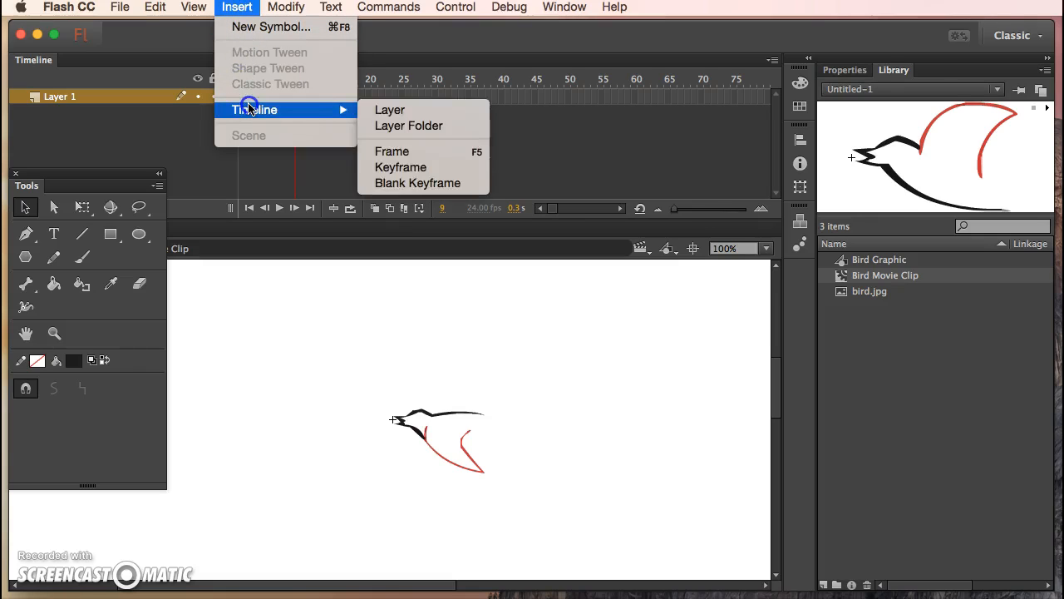
left_click(300, 96)
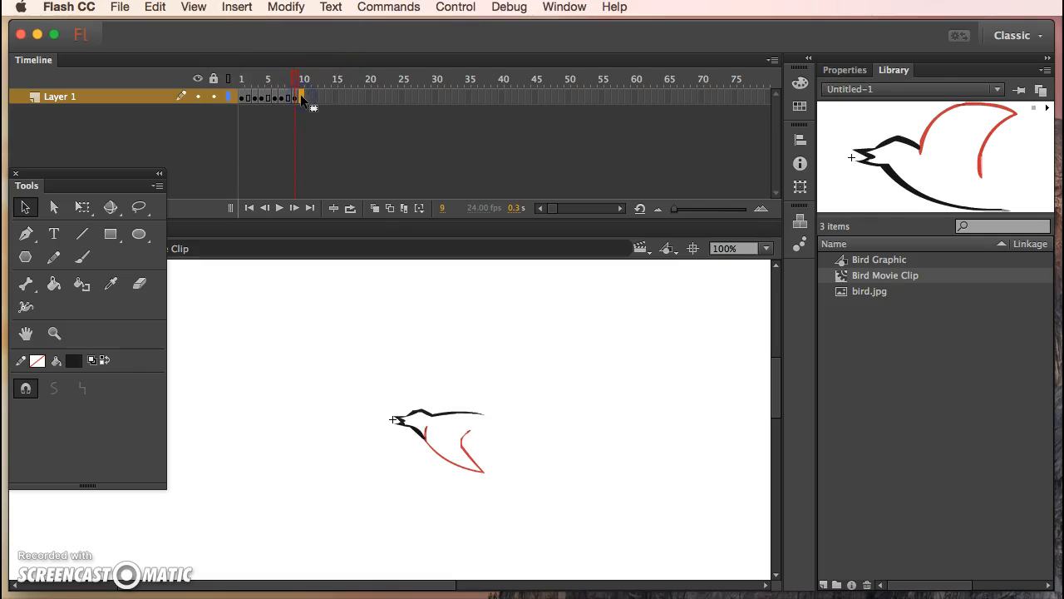
right_click(300, 96)
left_click(394, 245)
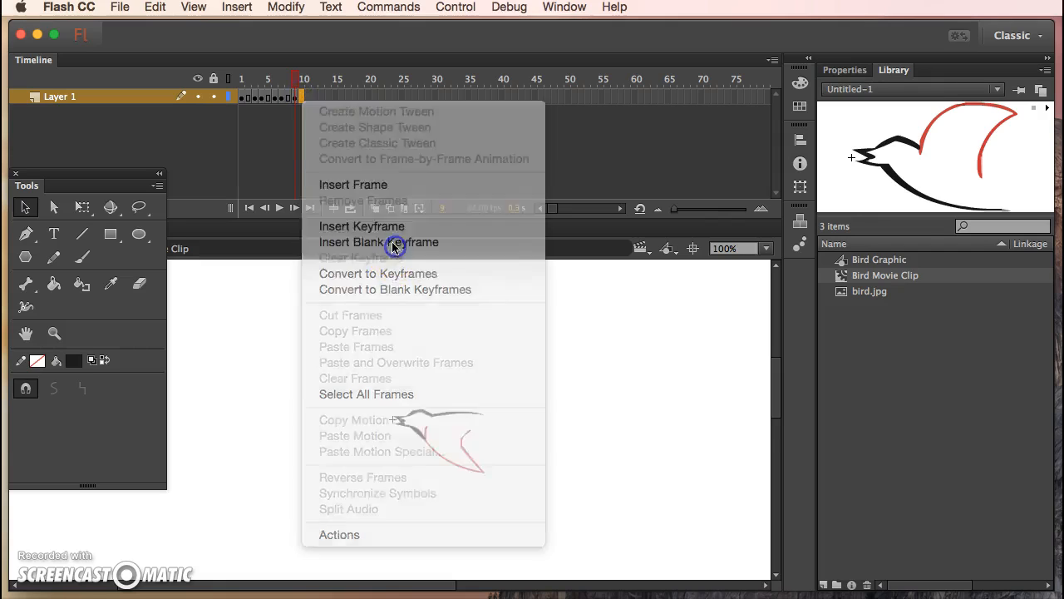
left_click(259, 98)
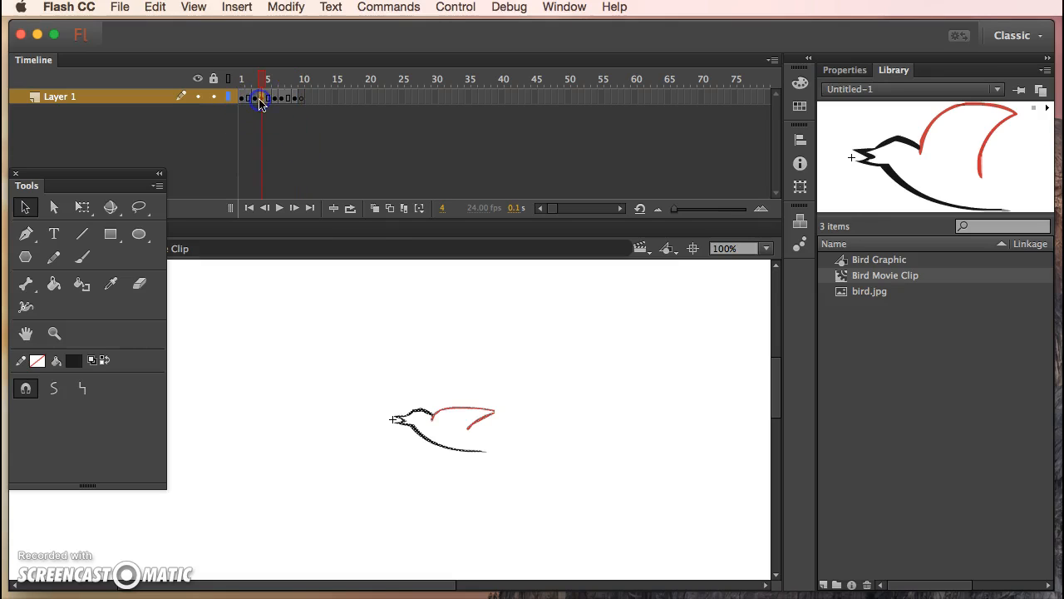
left_click(302, 98)
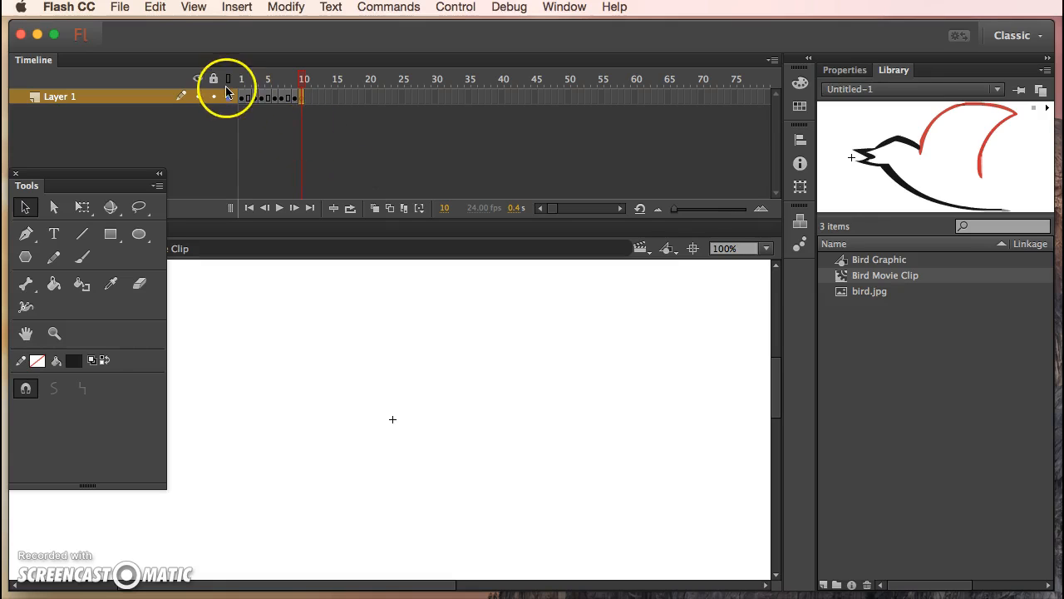
Step: Try pasting the copied bird in the centre of frame 10, and undo the paste
left_click(194, 6)
left_click(162, 7)
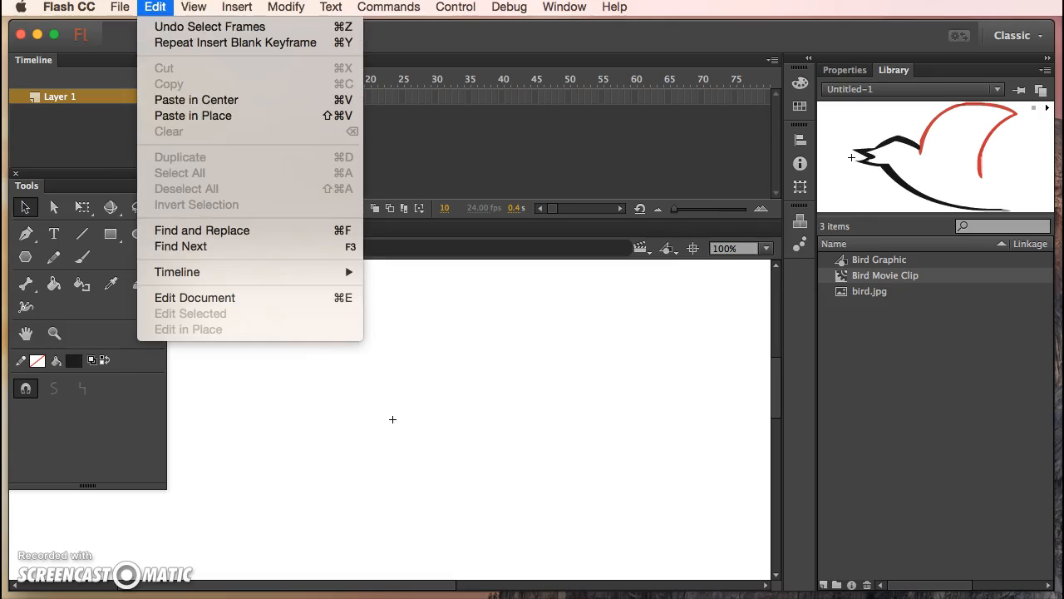
left_click(191, 100)
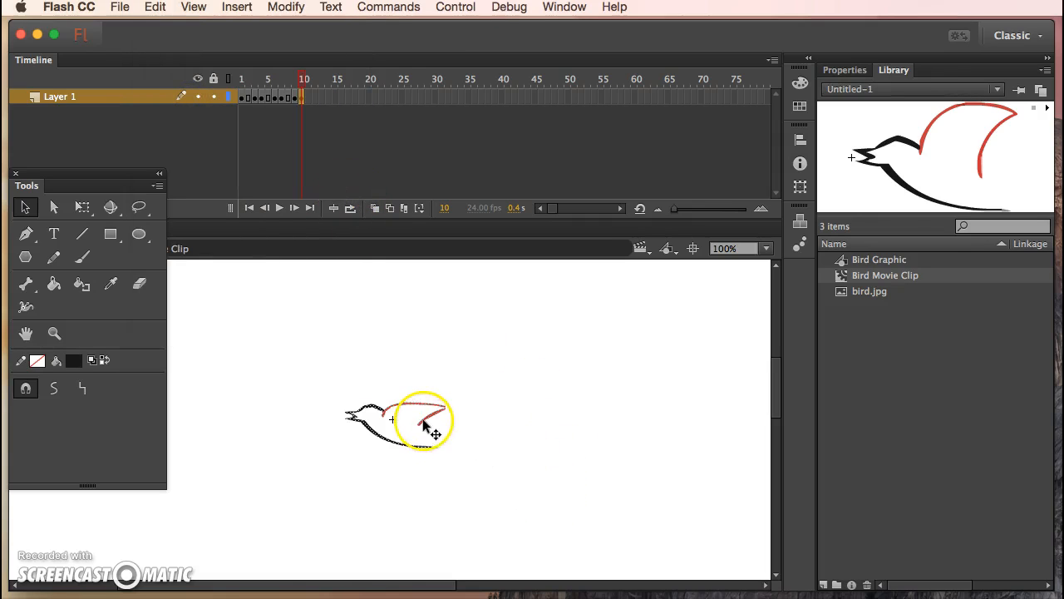
key("Delete")
Step: Paste the copied bird in place on frame 10 and extend Layer 1 with a regular frame at frame 12
left_click(155, 7)
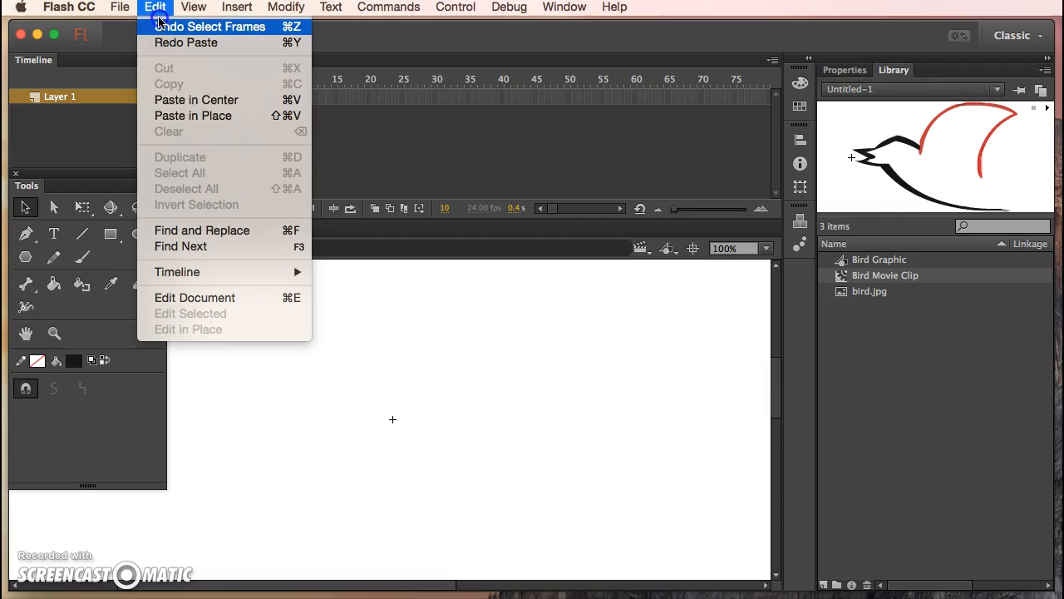
left_click(172, 117)
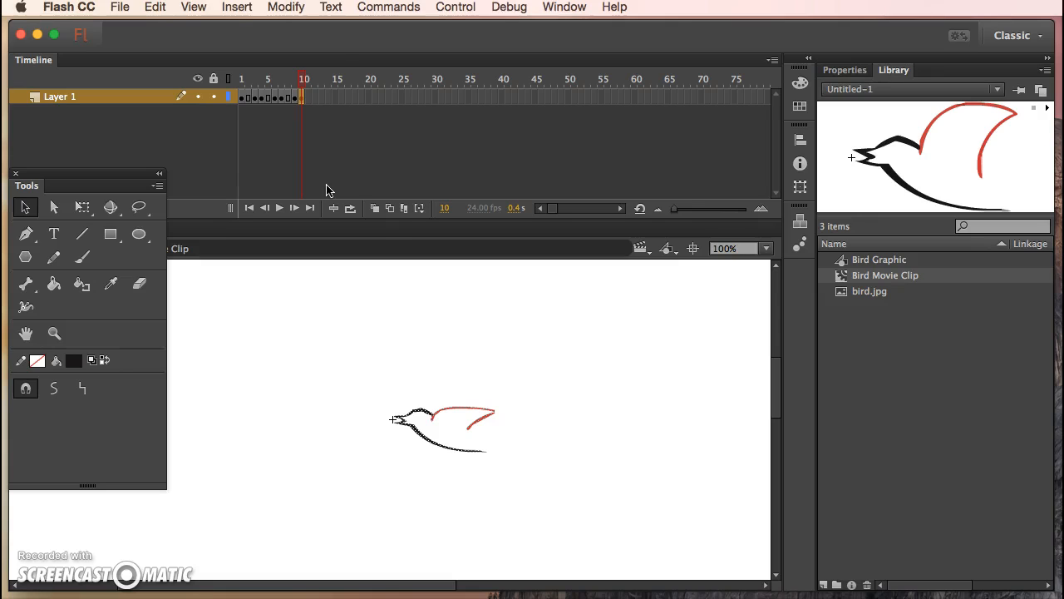
left_click(313, 98)
right_click(313, 98)
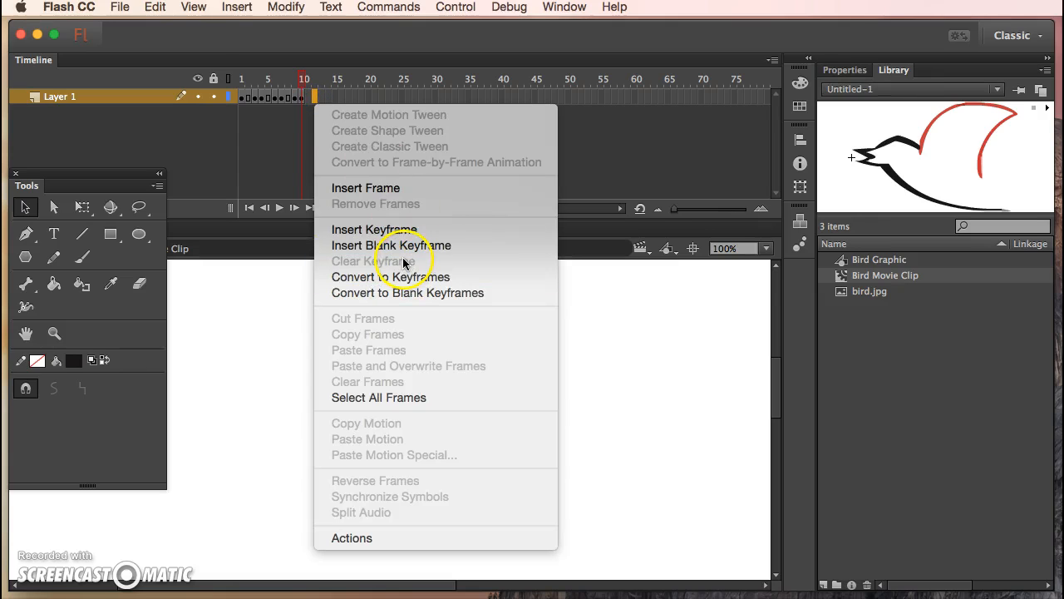
left_click(370, 188)
Step: Scrub the playhead between frames 1 and 12 to review the bird's wing-flap animation
left_click_drag(290, 78, 330, 89)
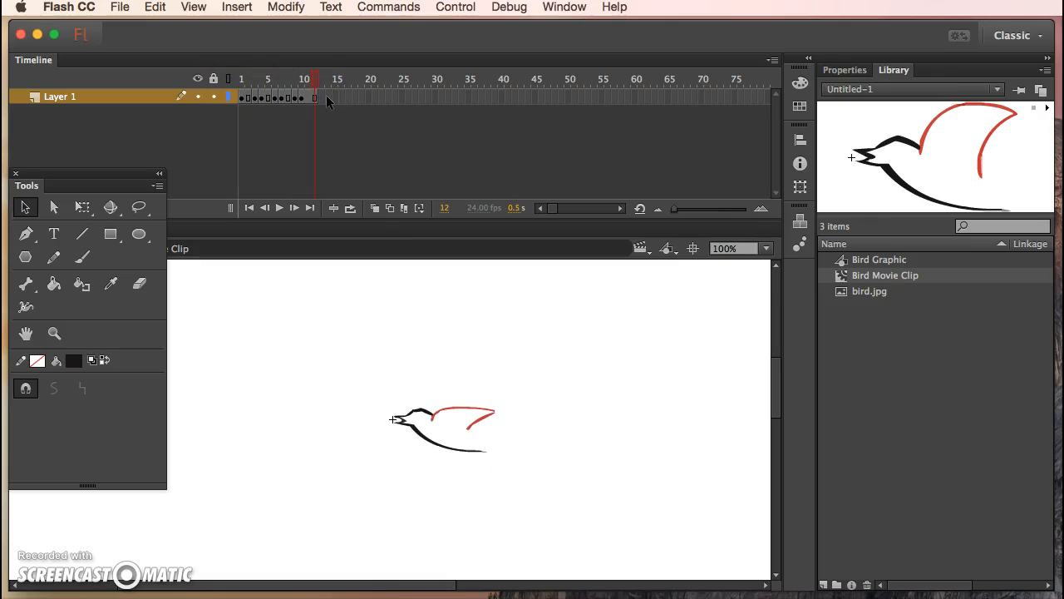
left_click_drag(309, 79, 230, 78)
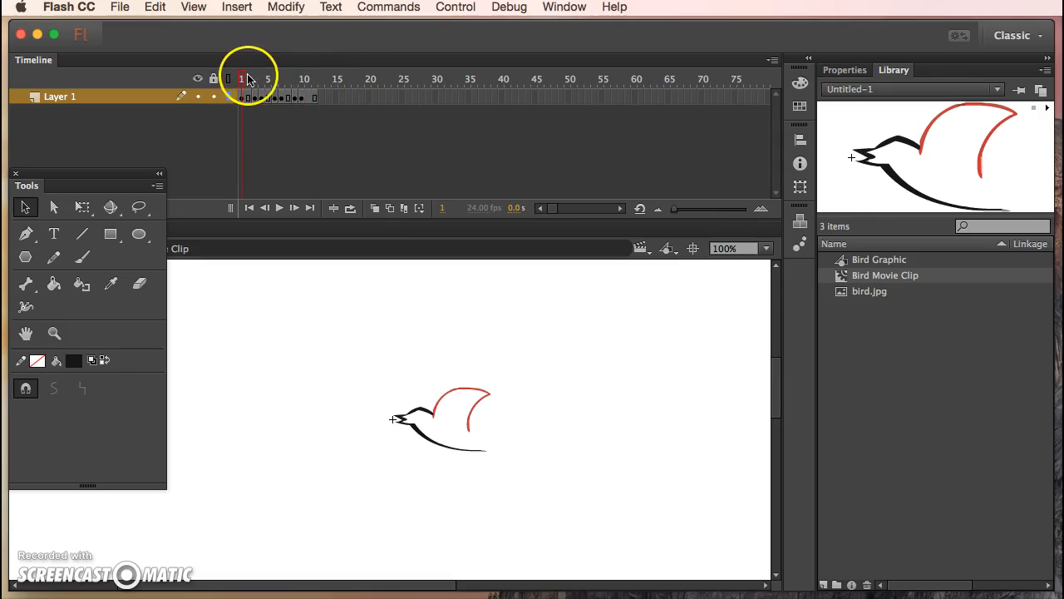
left_click_drag(249, 81, 338, 91)
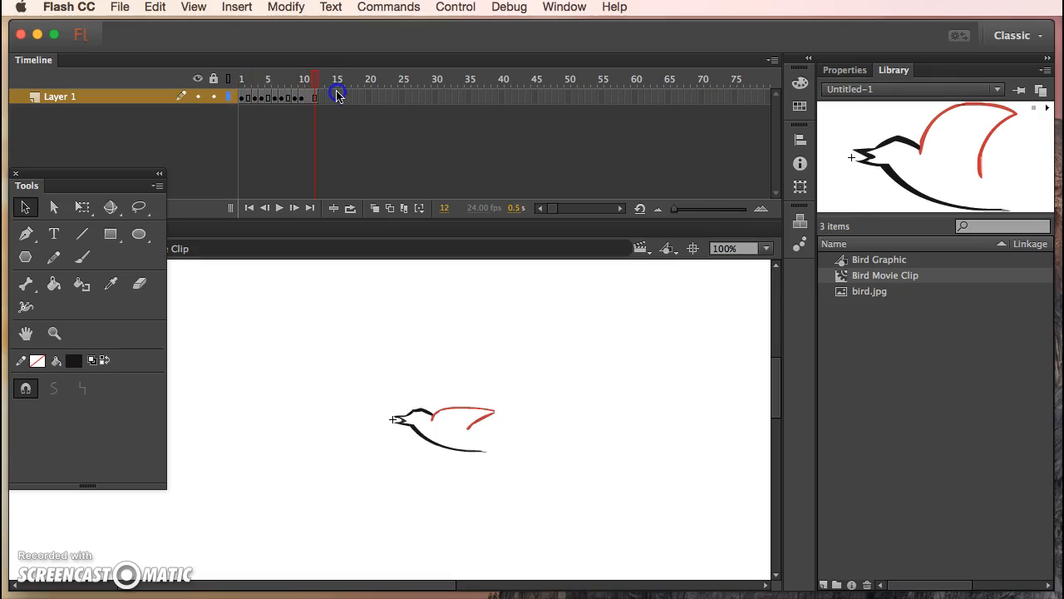